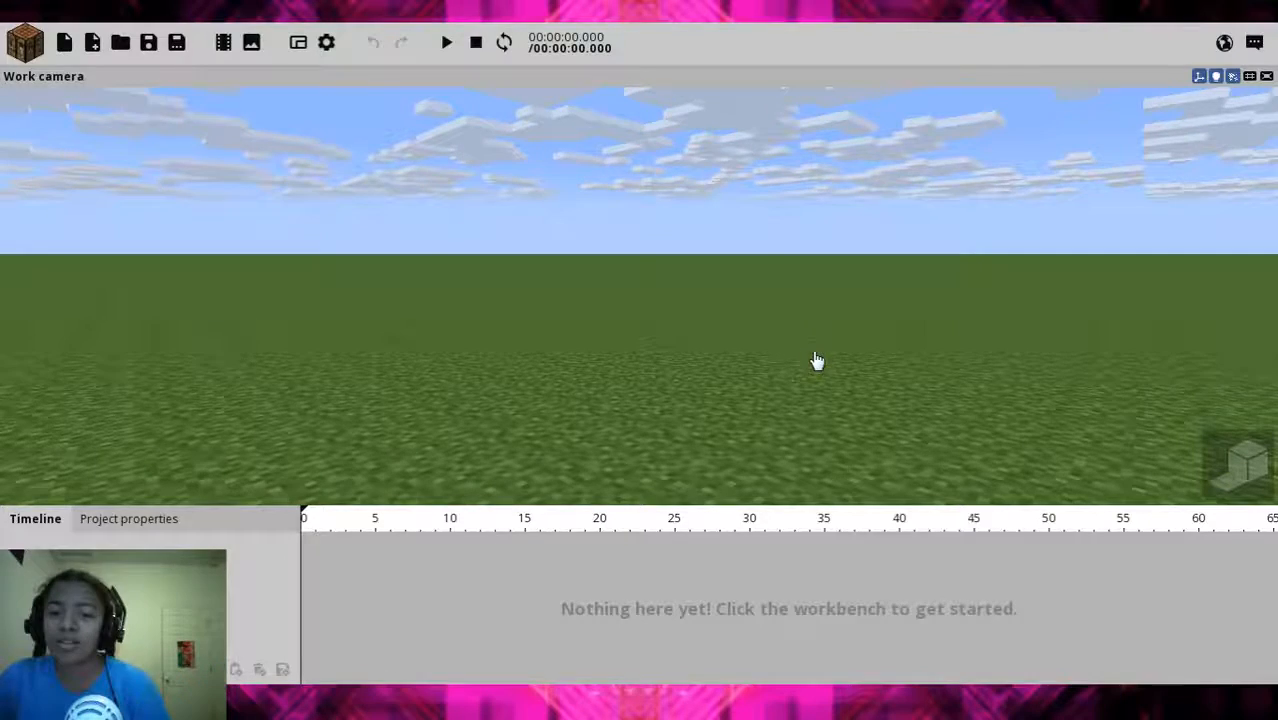
- Import the Piece of Biomes section from a world as scenery with the Minecraft texture and create it in the scene
left_click_drag(765, 370, 560, 357)
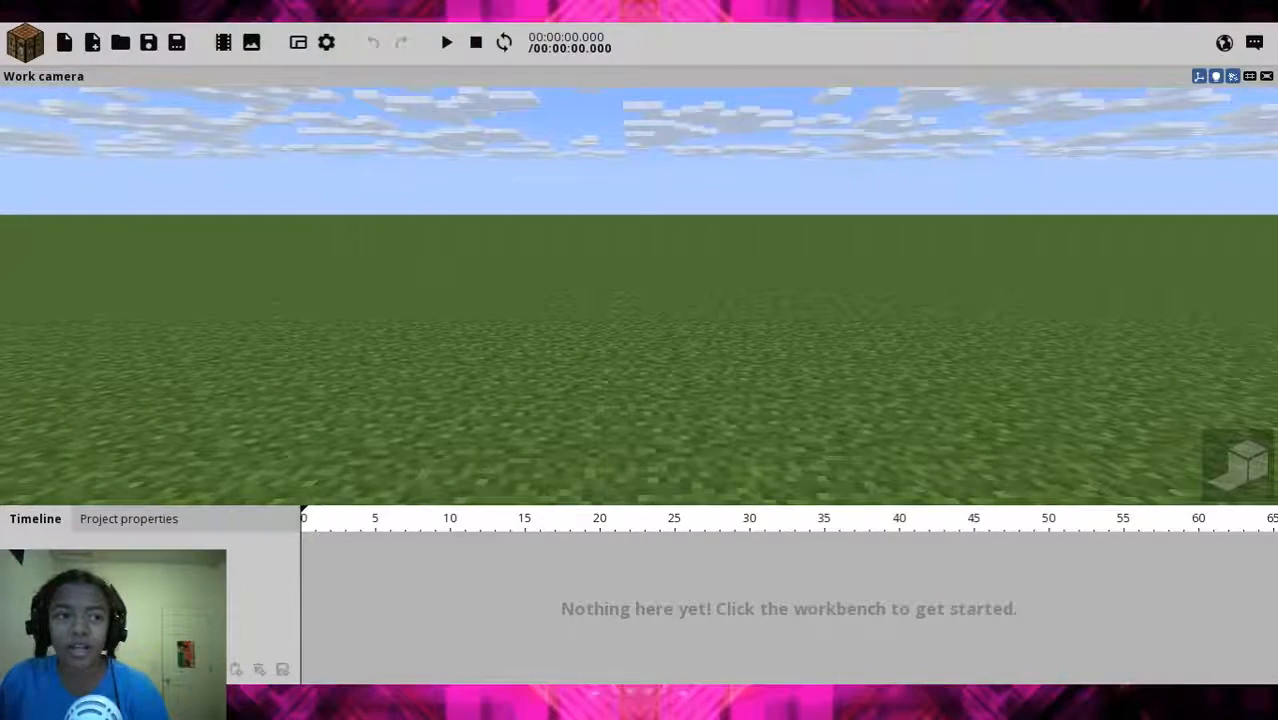
left_click(24, 42)
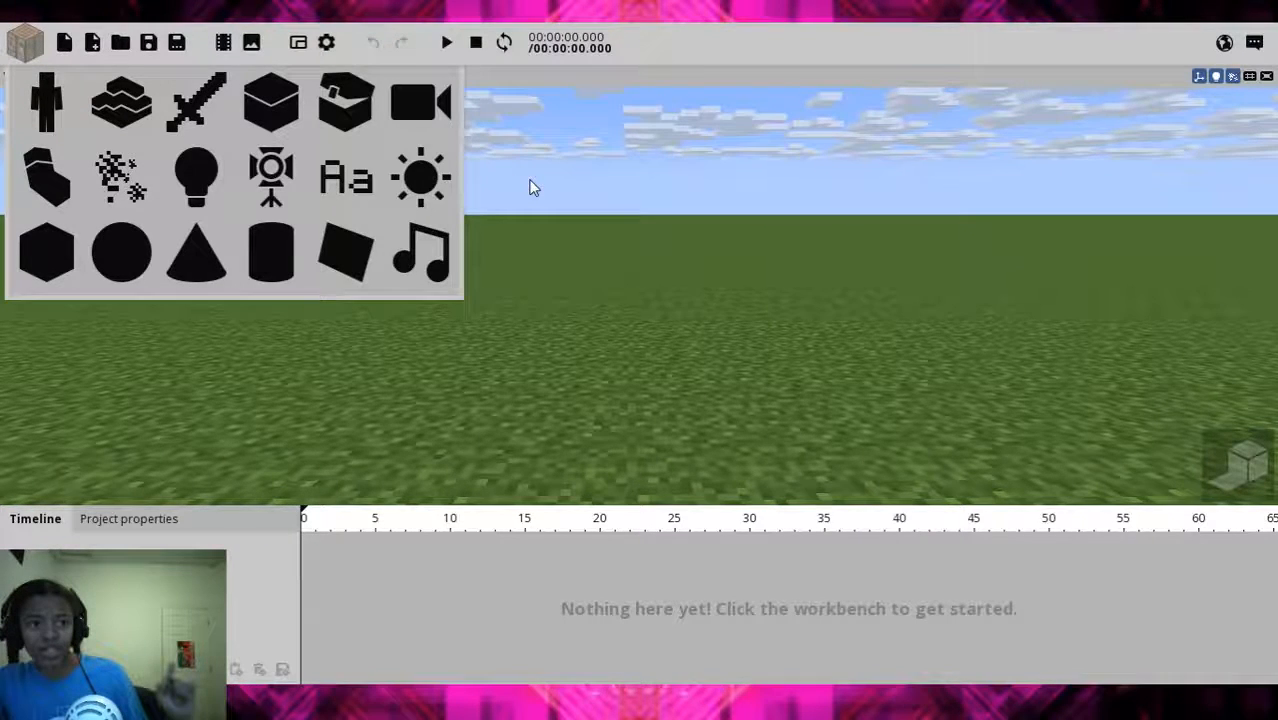
left_click(122, 100)
left_click(669, 282)
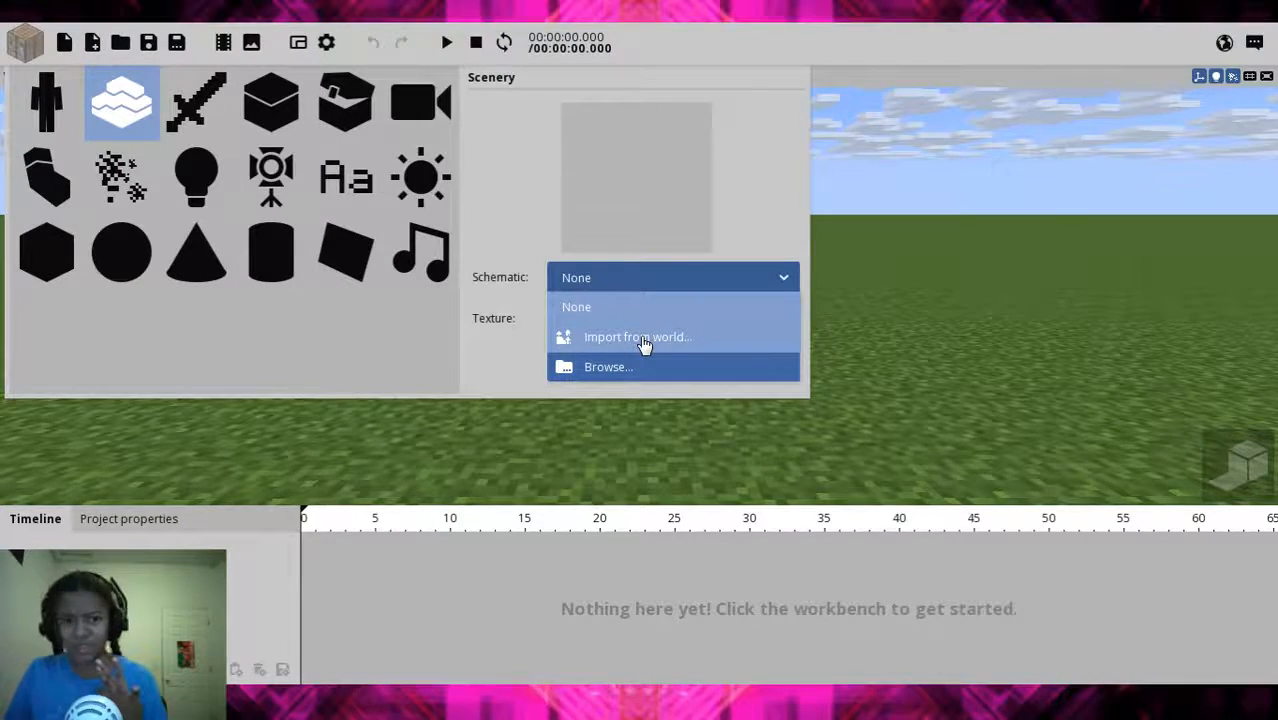
left_click(604, 341)
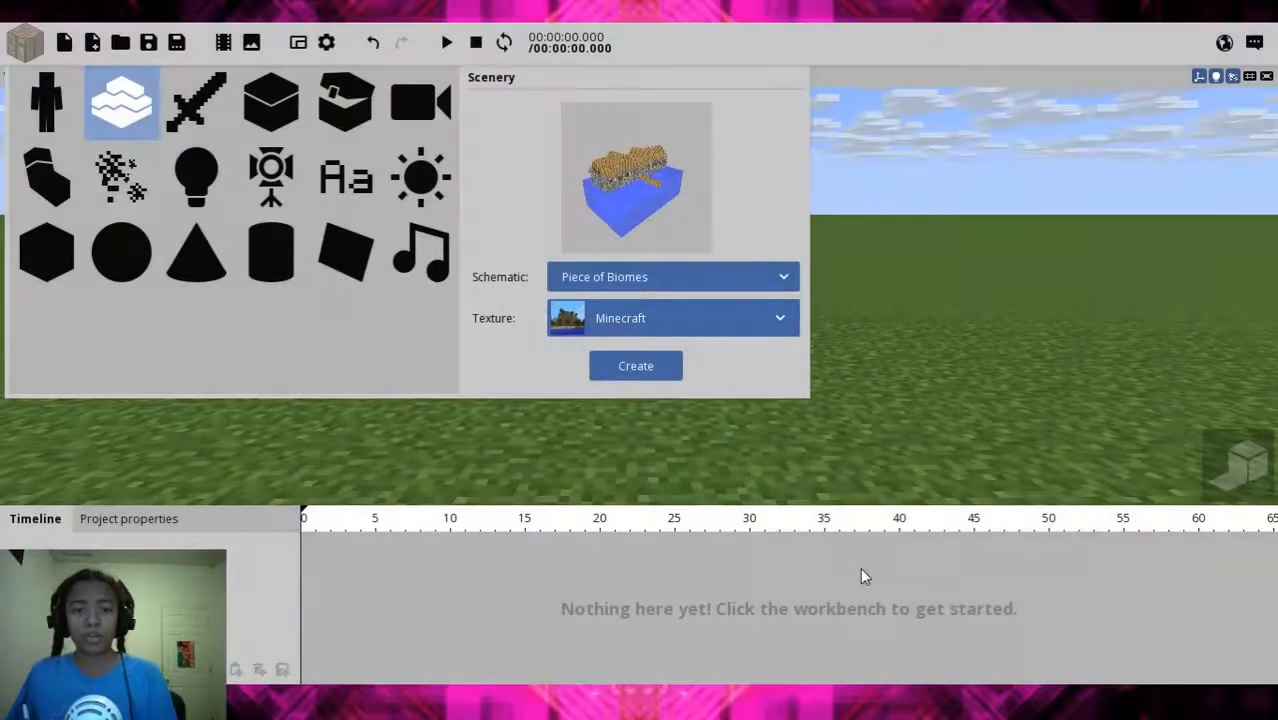
left_click_drag(666, 118, 635, 201)
left_click(636, 368)
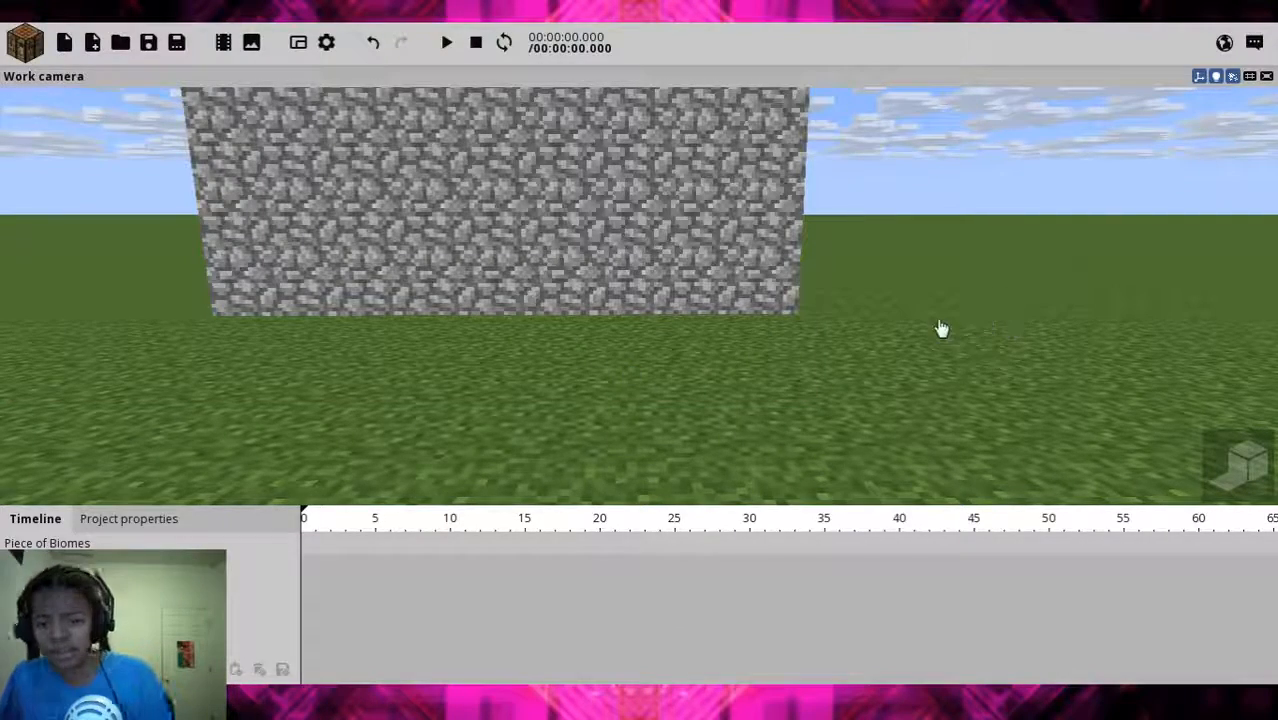
right_click_drag(976, 340, 1041, 330)
mouse_move(532, 118)
right_mouse_down()
mouse_move(659, 106)
mouse_move(545, 110)
mouse_move(530, 135)
mouse_move(542, 107)
right_mouse_up()
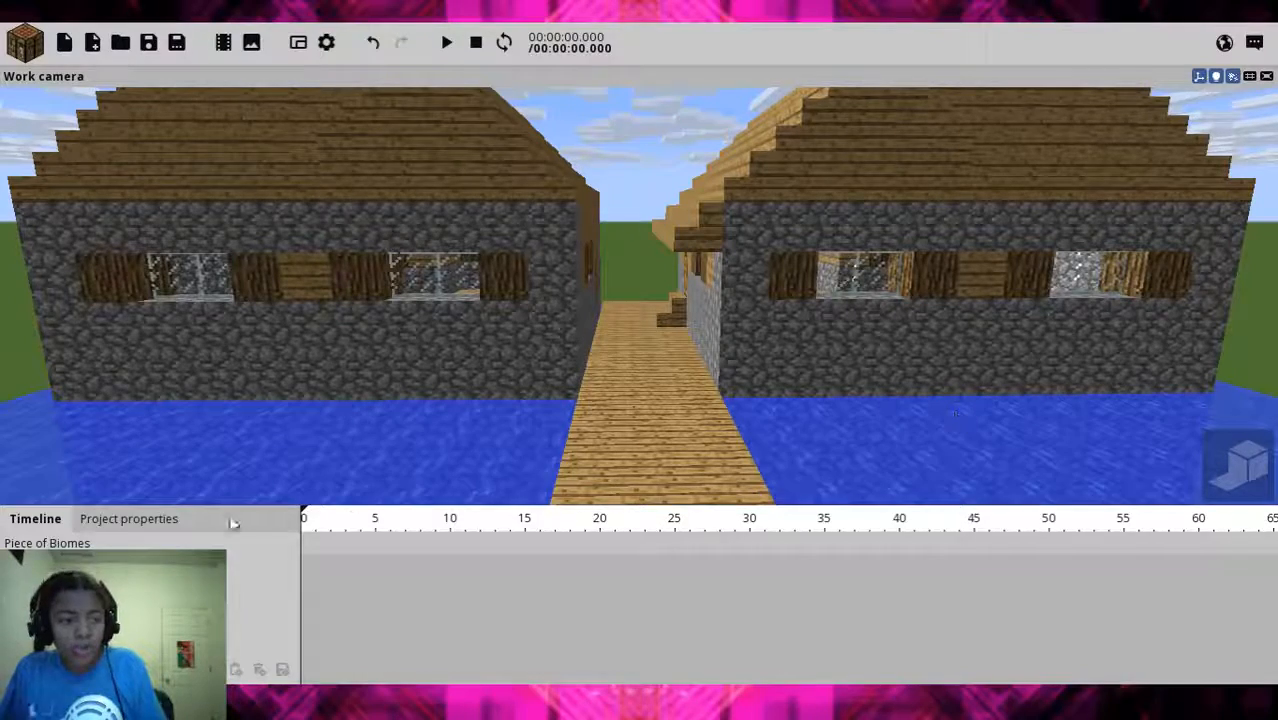
- Dock the project properties in a separate column beside the work camera view and review the Project and Library settings
left_click_drag(135, 522, 536, 208)
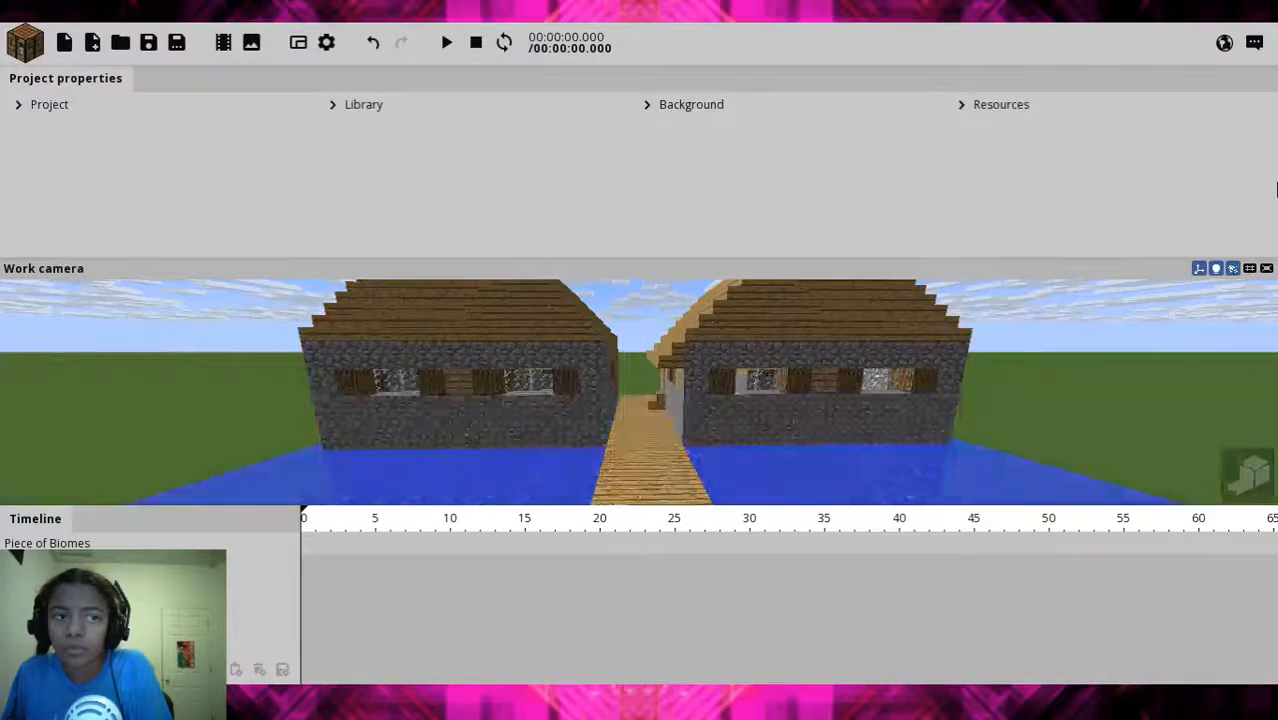
left_click_drag(90, 88, 1136, 200)
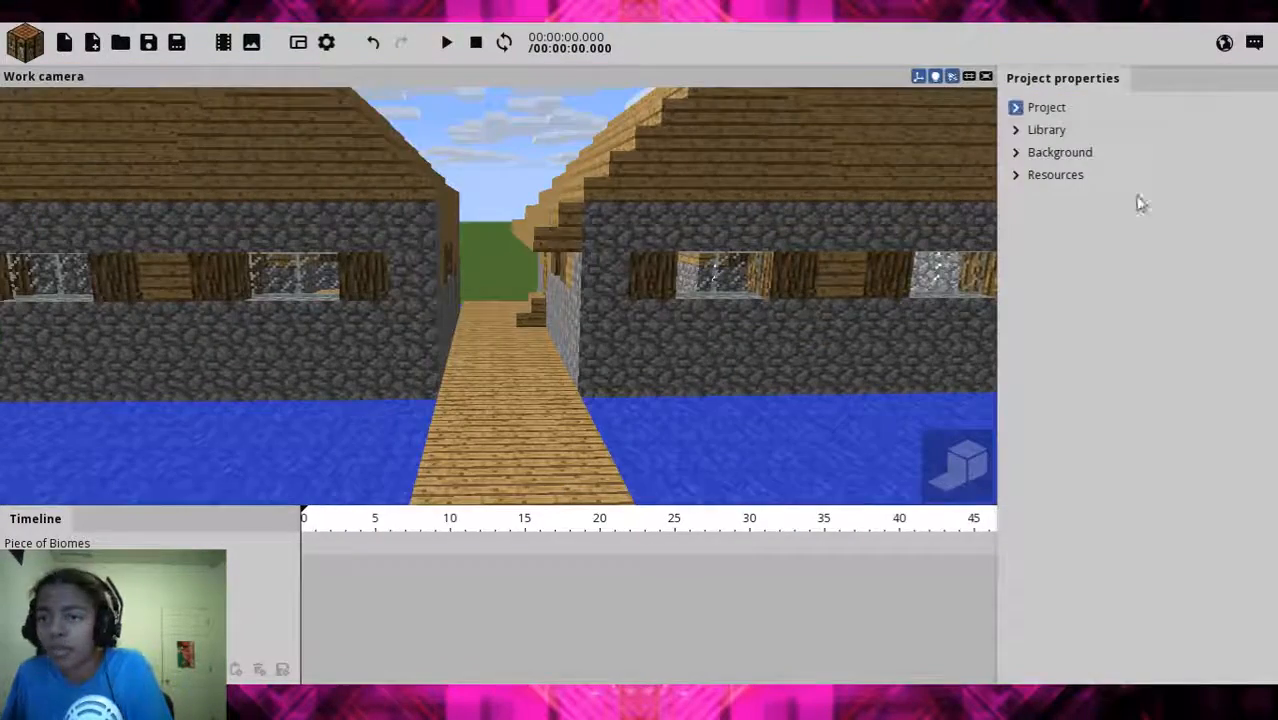
left_click(1042, 110)
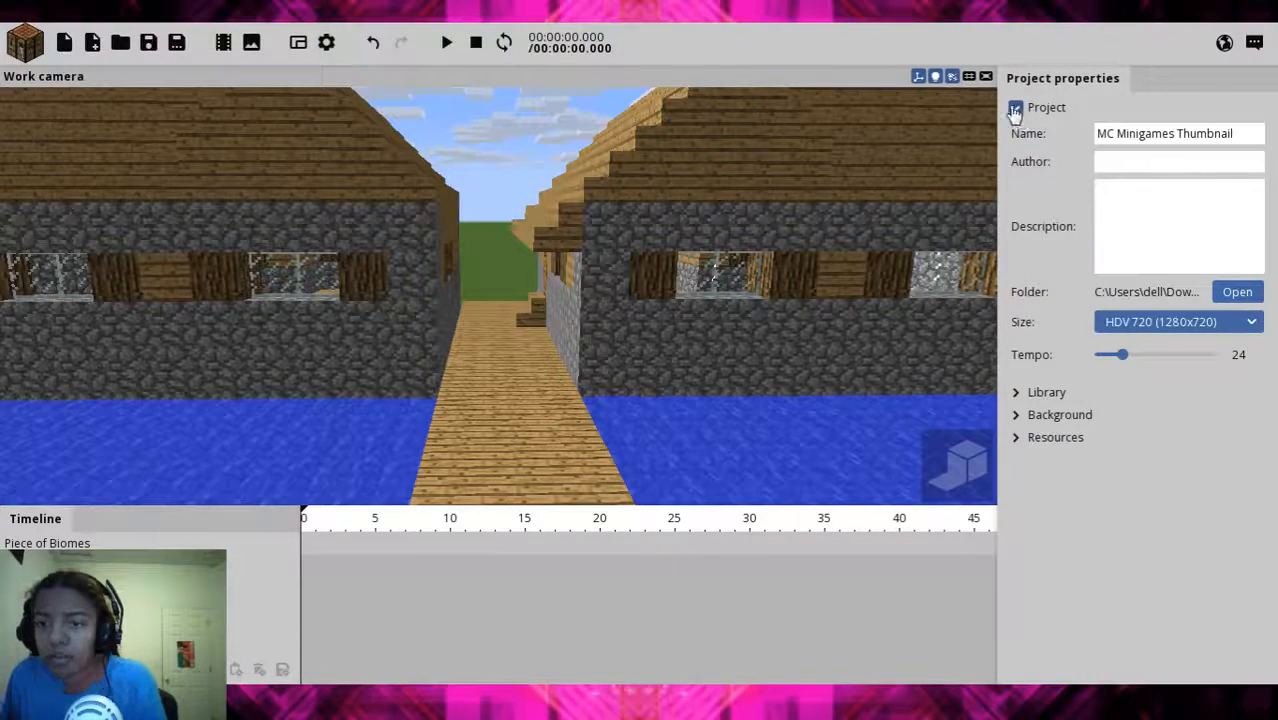
left_click(1016, 109)
left_click(1016, 130)
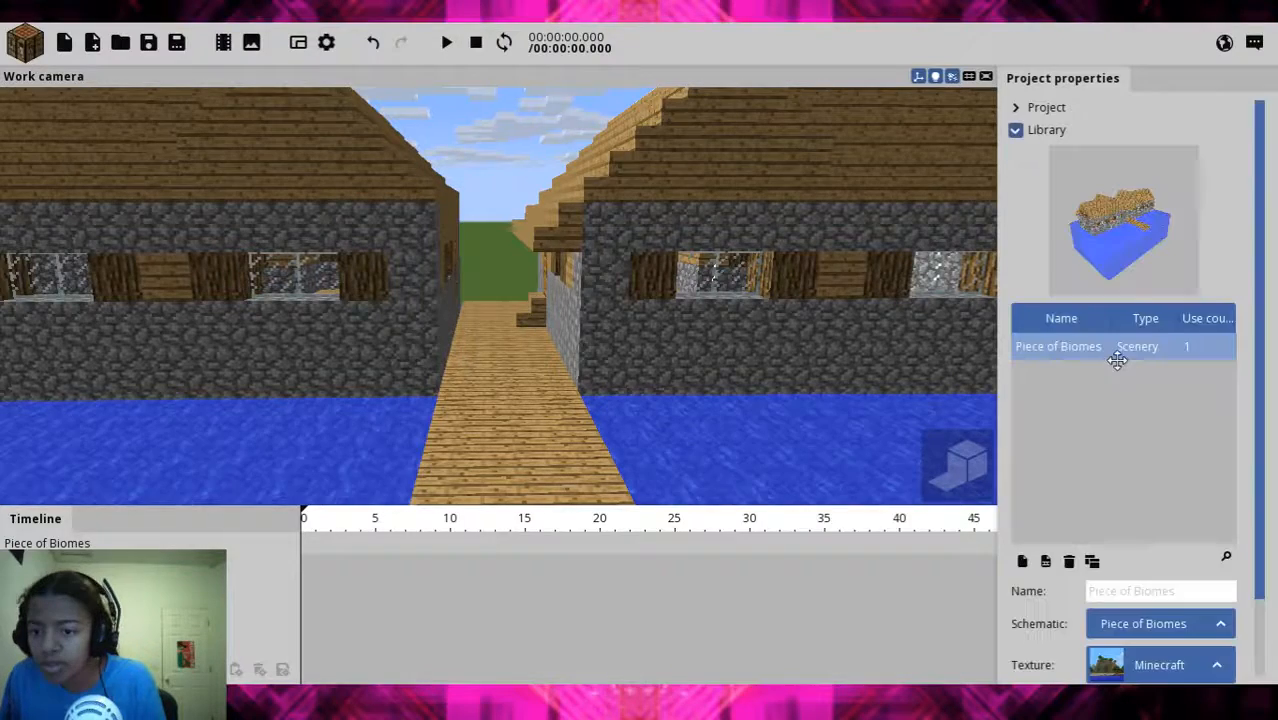
left_click_drag(1124, 256, 1110, 205)
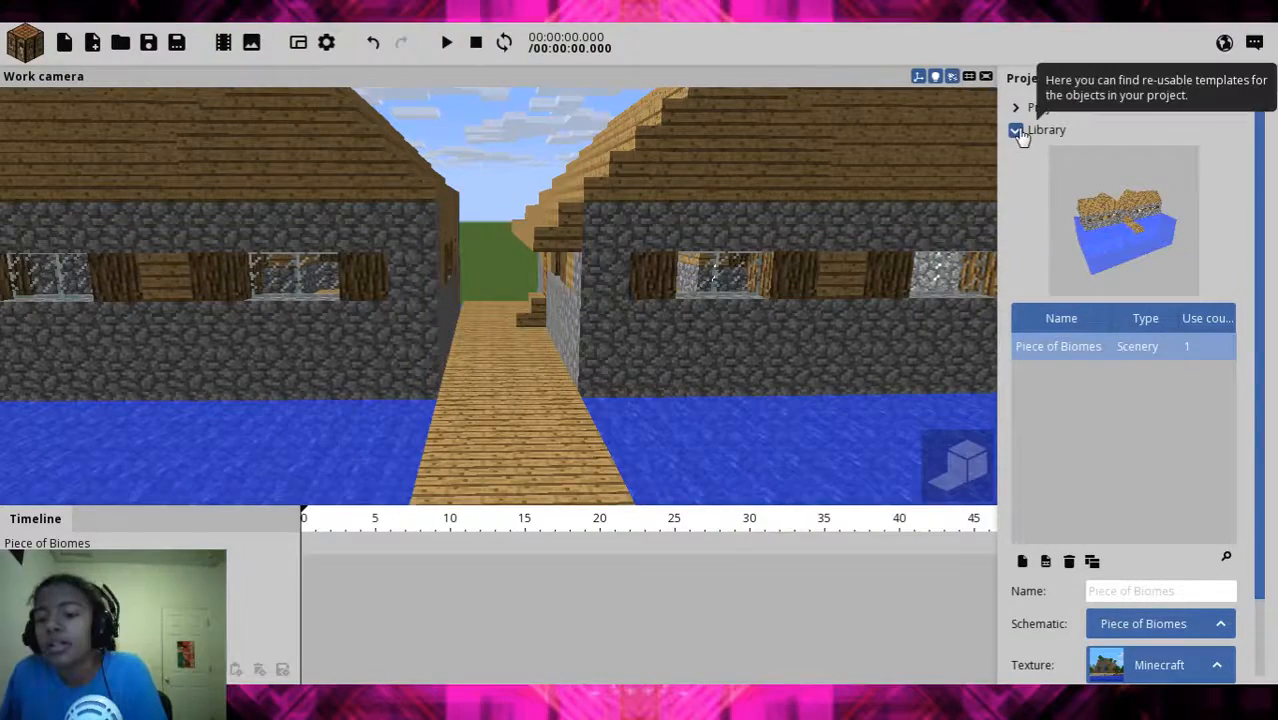
scroll(1272, 556, "down", 2)
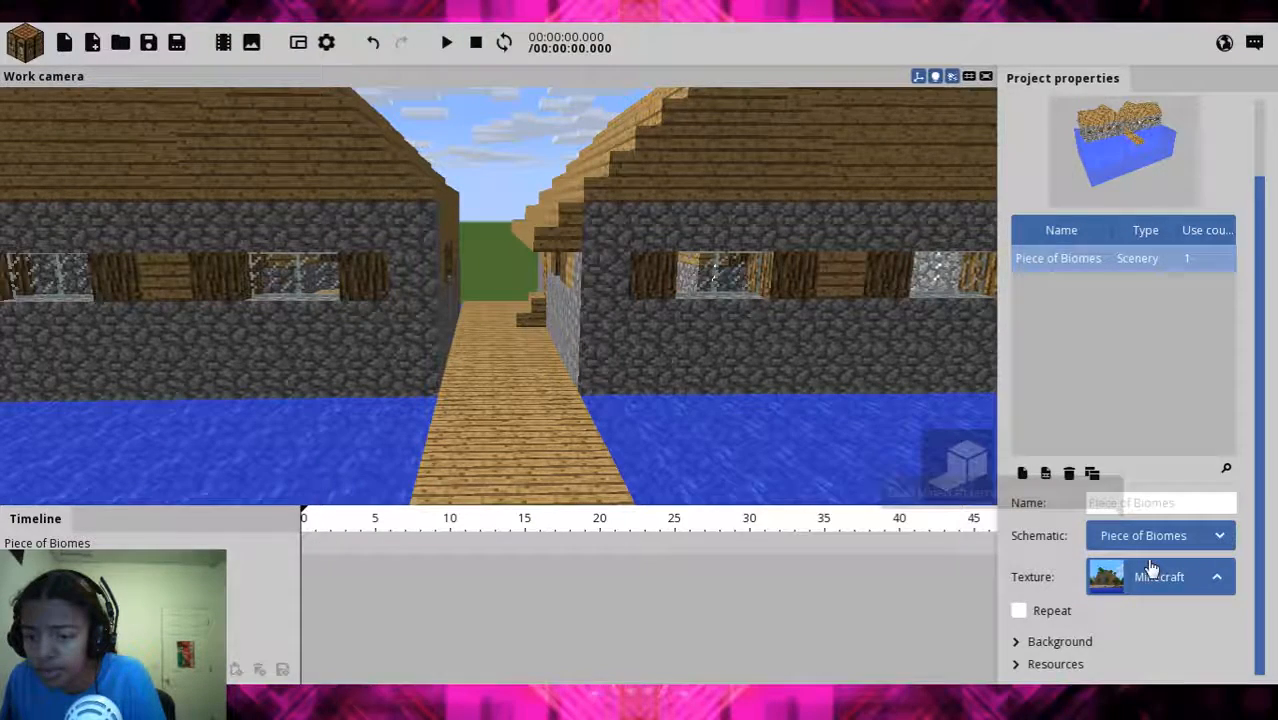
scroll(1256, 568, "up", 2)
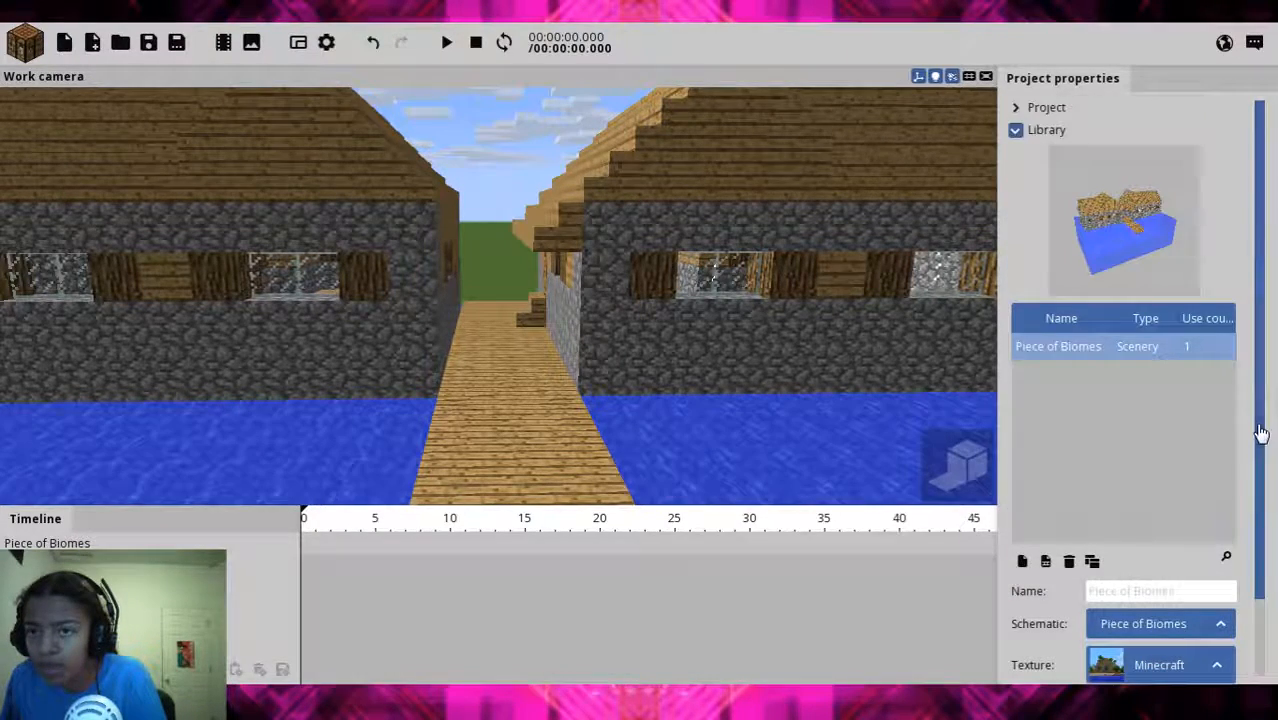
left_click(1015, 130)
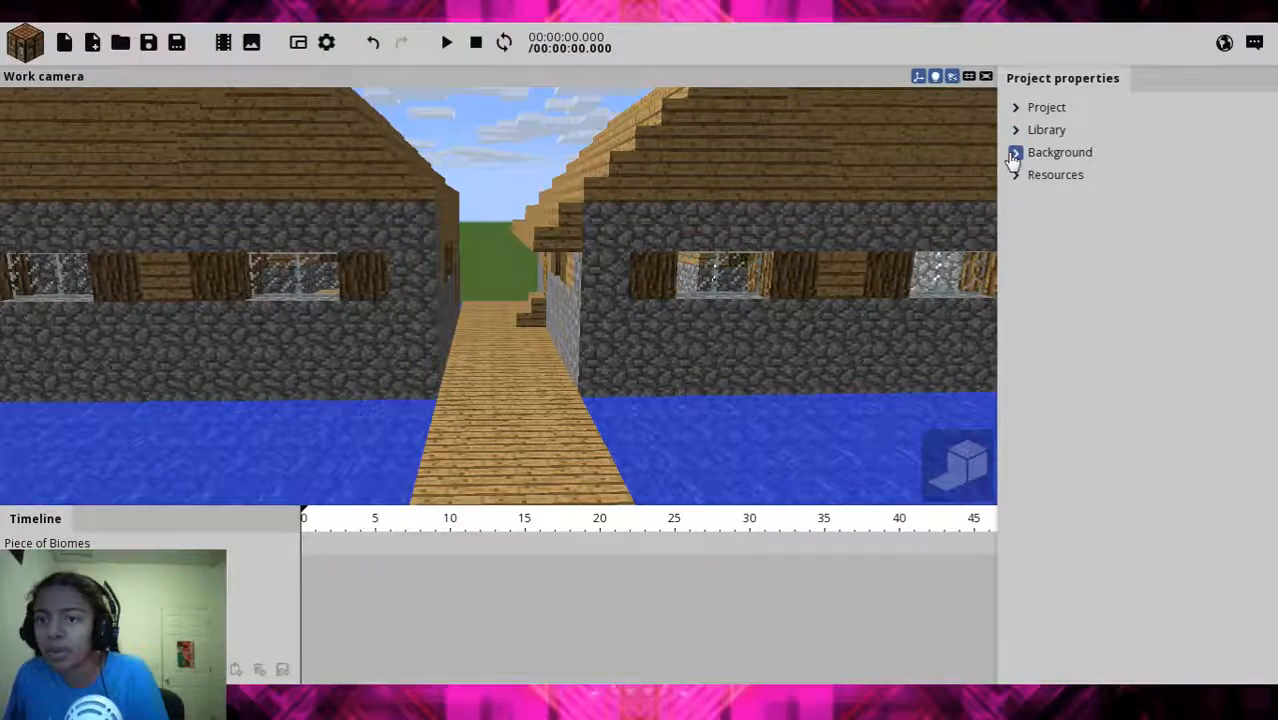
- Set the background time so the sun is directly overhead and slightly turn the sun's rotation
left_click(1015, 152)
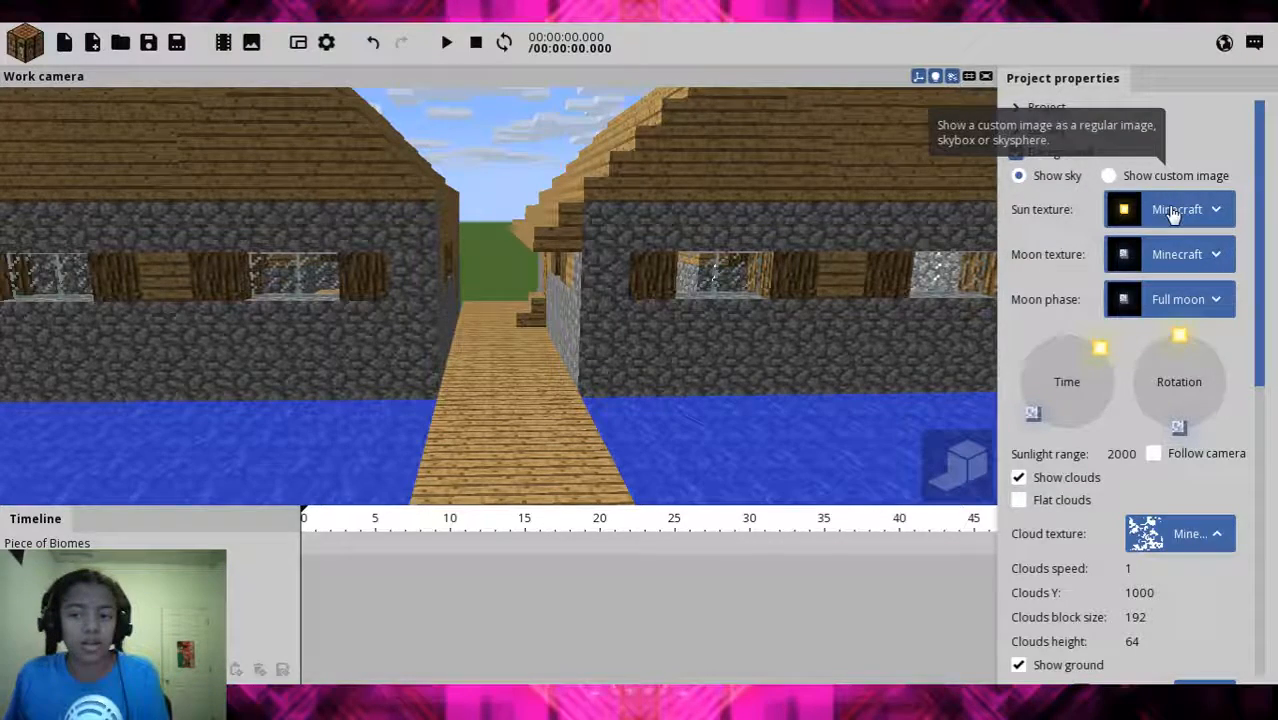
mouse_move(1099, 347)
left_mouse_down()
mouse_move(1079, 344)
mouse_move(1099, 427)
mouse_move(1068, 329)
left_mouse_up()
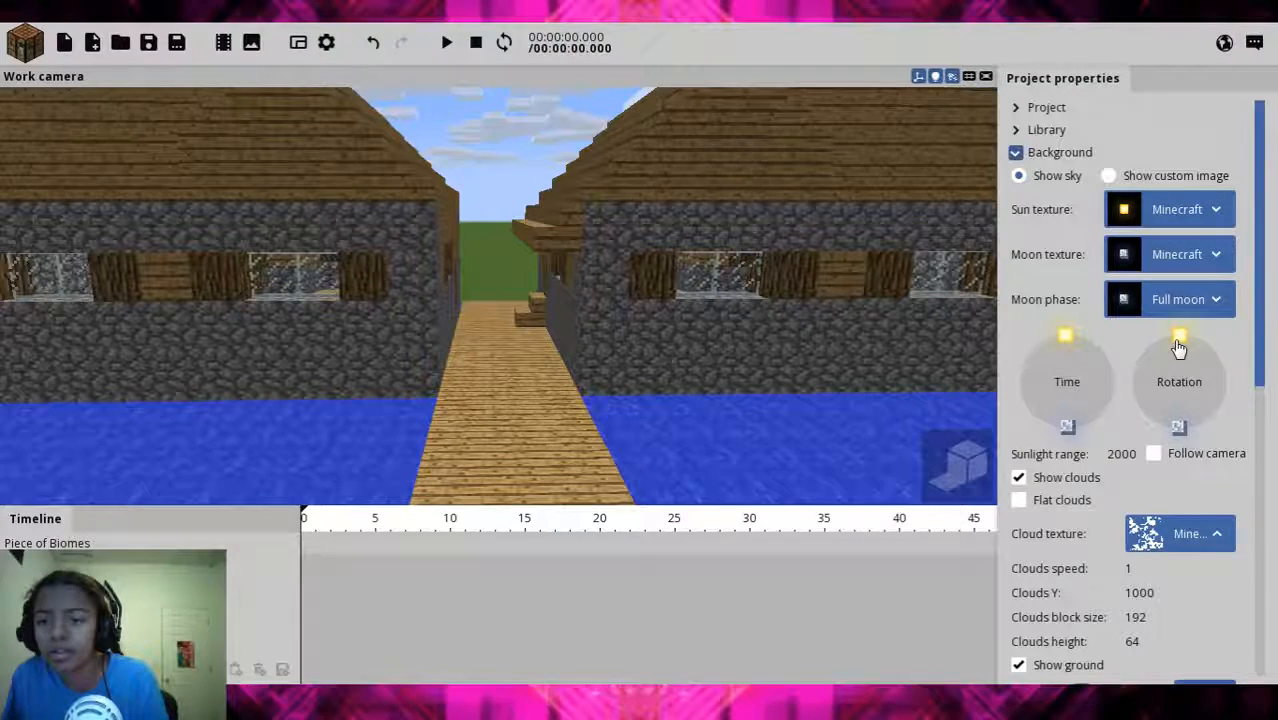
mouse_move(1179, 346)
left_mouse_down()
mouse_move(1158, 420)
mouse_move(1181, 340)
mouse_move(1149, 350)
mouse_move(1171, 340)
left_mouse_up()
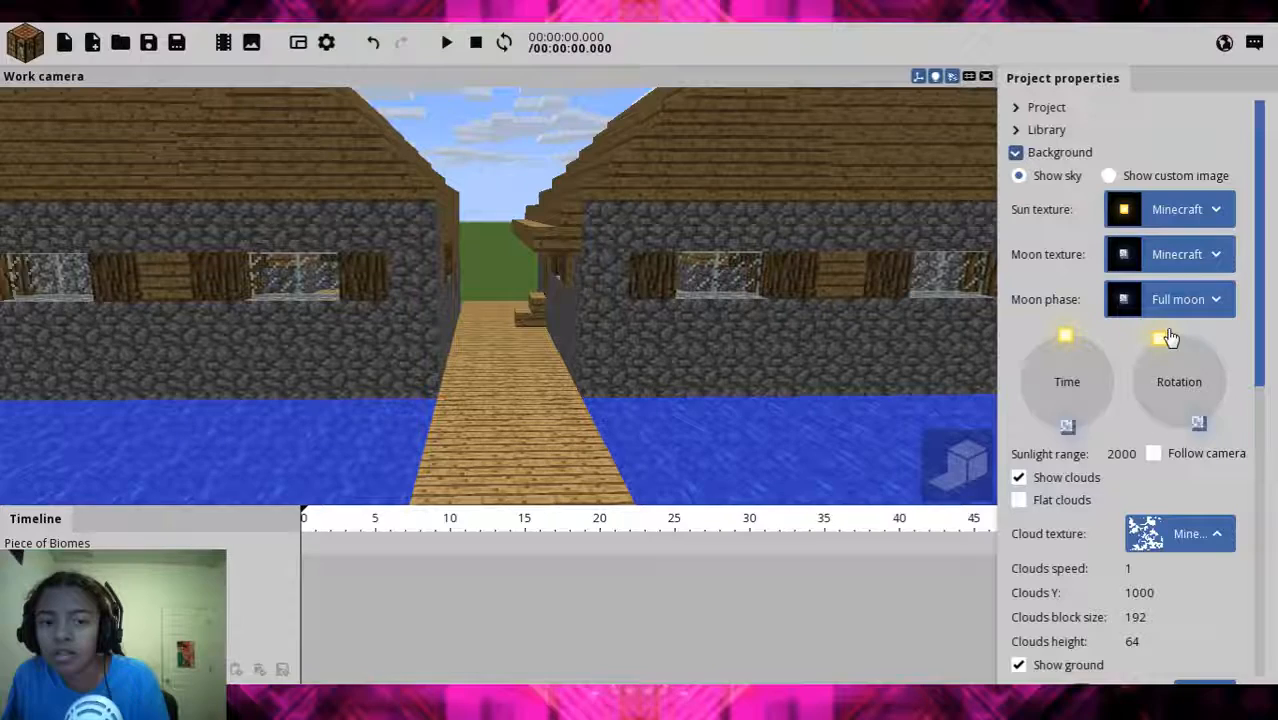
- Change the background's ground block from grass to water
left_click_drag(1258, 340, 1262, 538)
left_click(1205, 313)
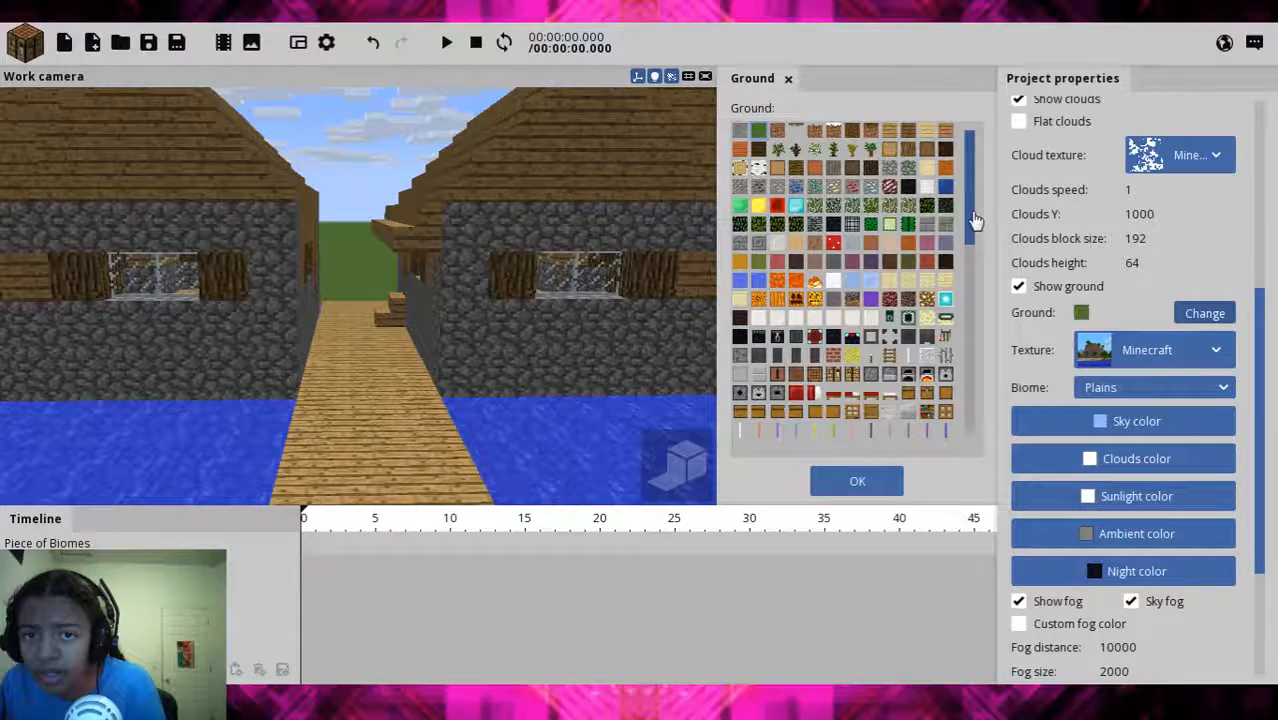
scroll(975, 220, "down", 1)
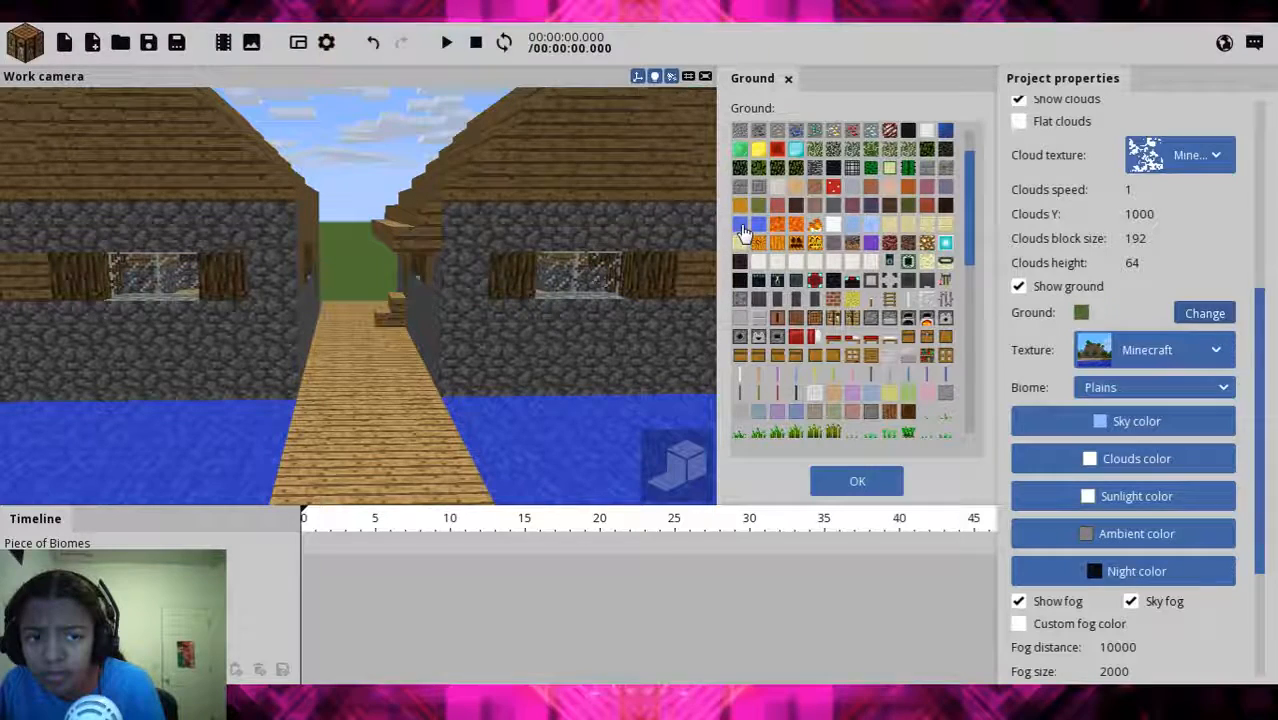
double_click(742, 230)
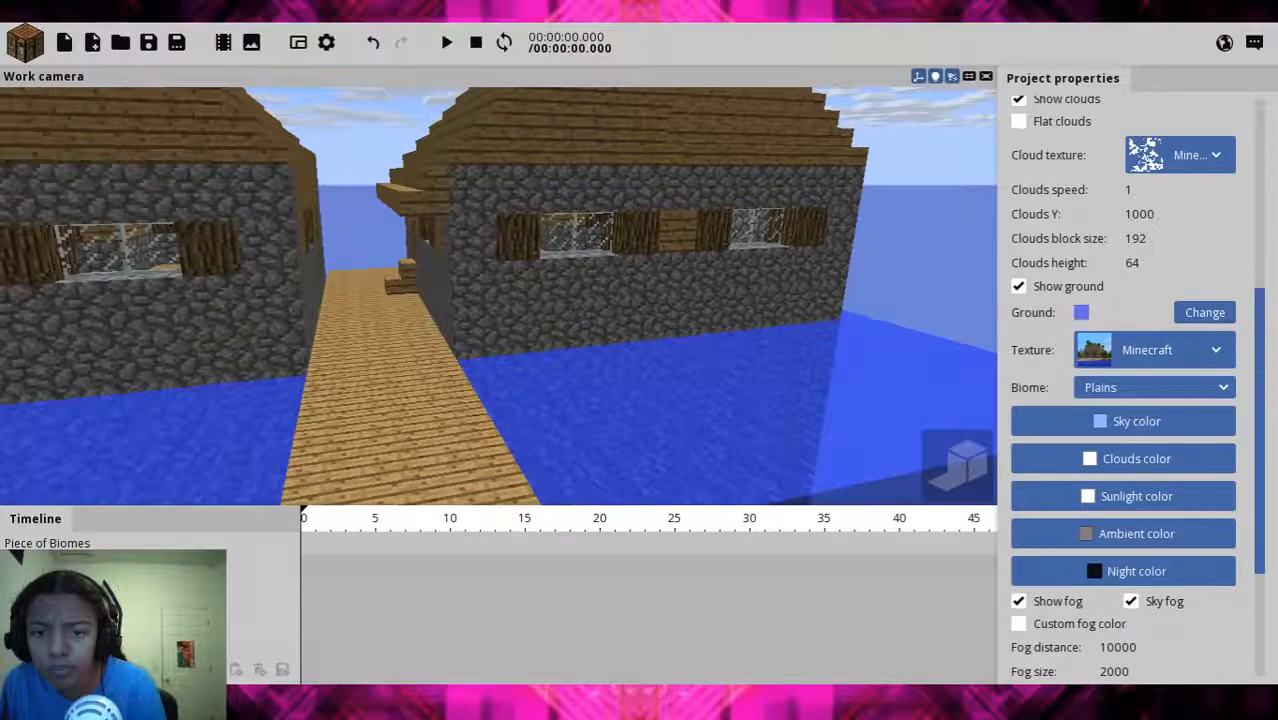
- Lower the Piece of Biomes scenery to a Y position of about -143 so its water sits near ground level
right_click_drag(742, 230, 880, 340)
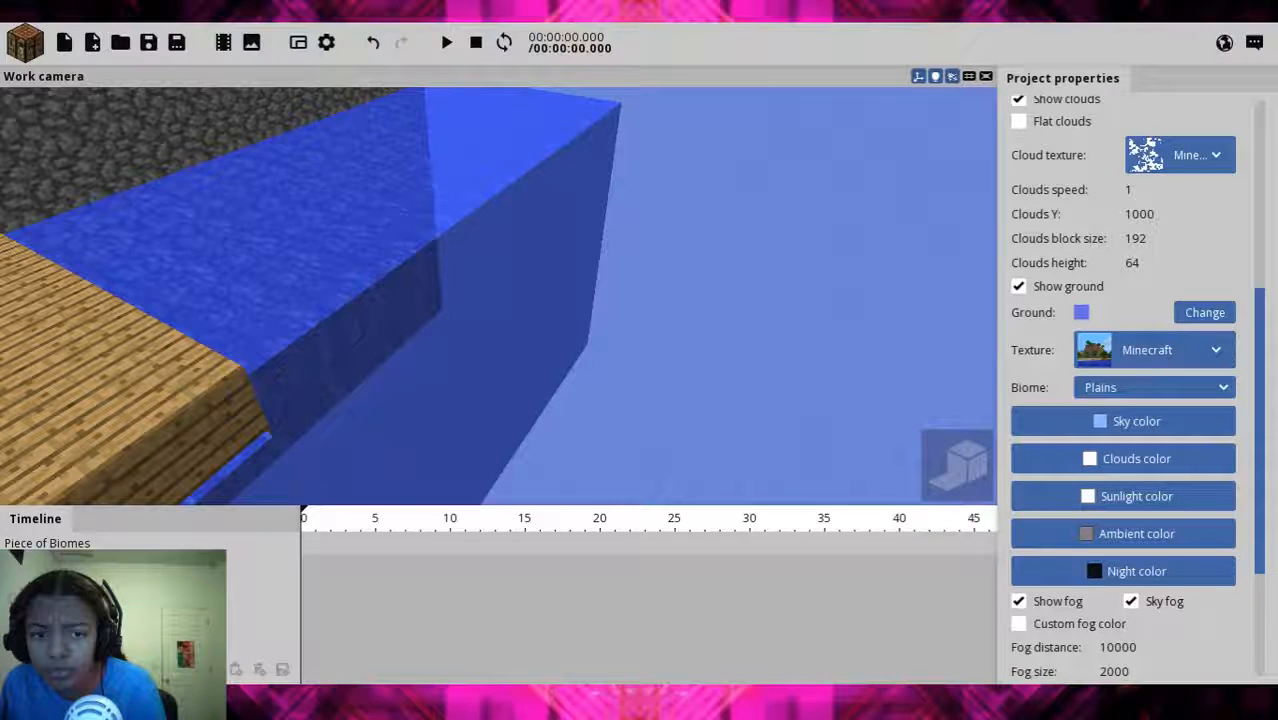
right_click_drag(873, 485, 770, 410)
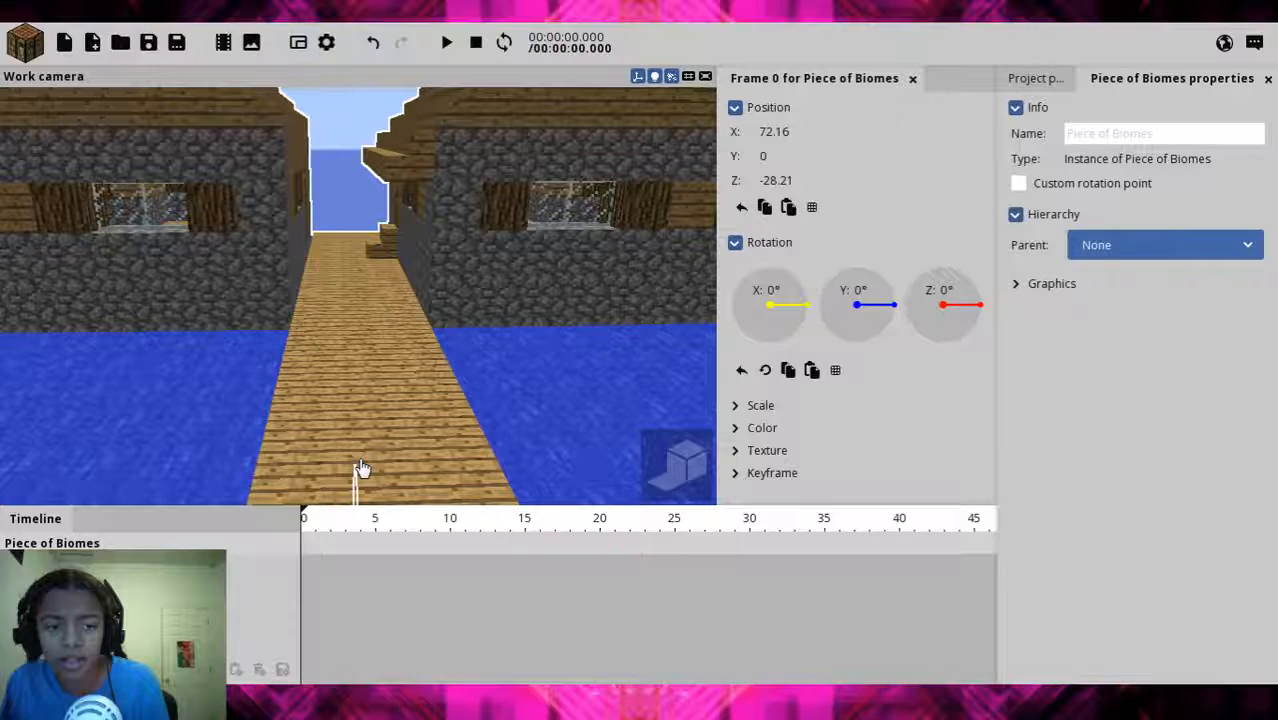
left_click_drag(362, 468, 392, 384)
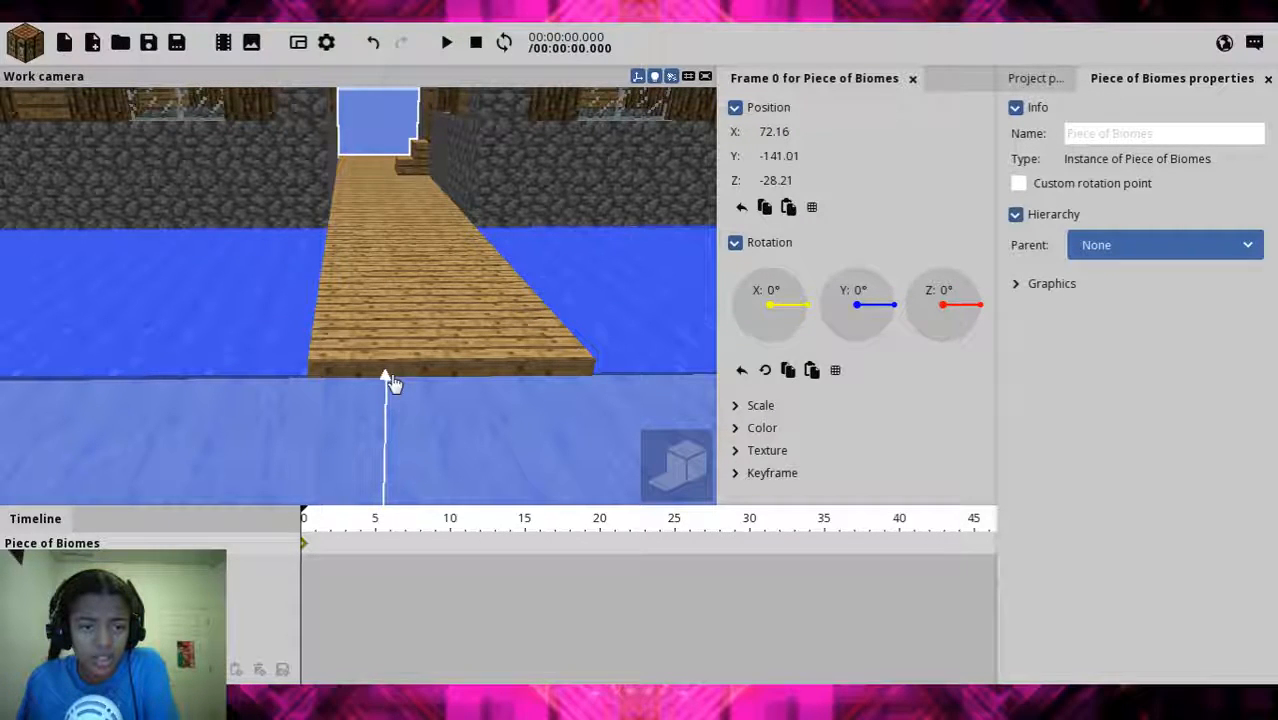
left_click_drag(392, 384, 390, 384)
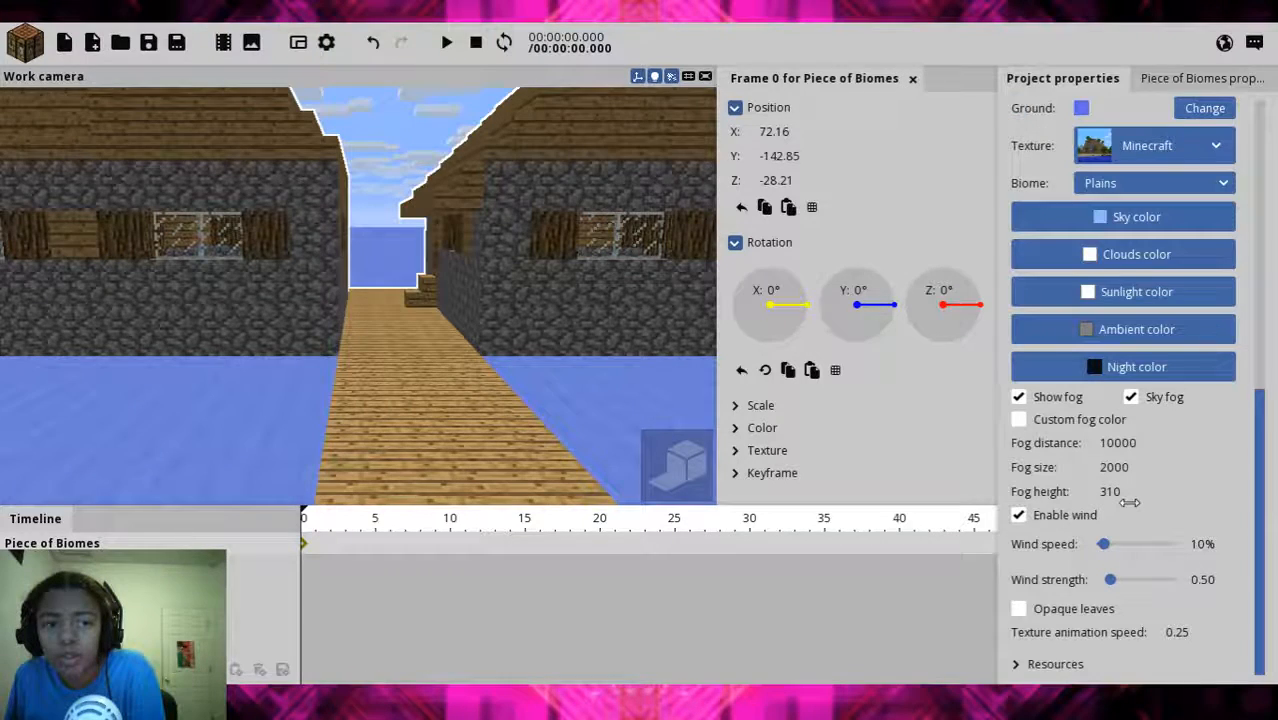
- Set the background's fog height to 640 and the fog size to 1530
left_click_drag(1129, 502, 1117, 467)
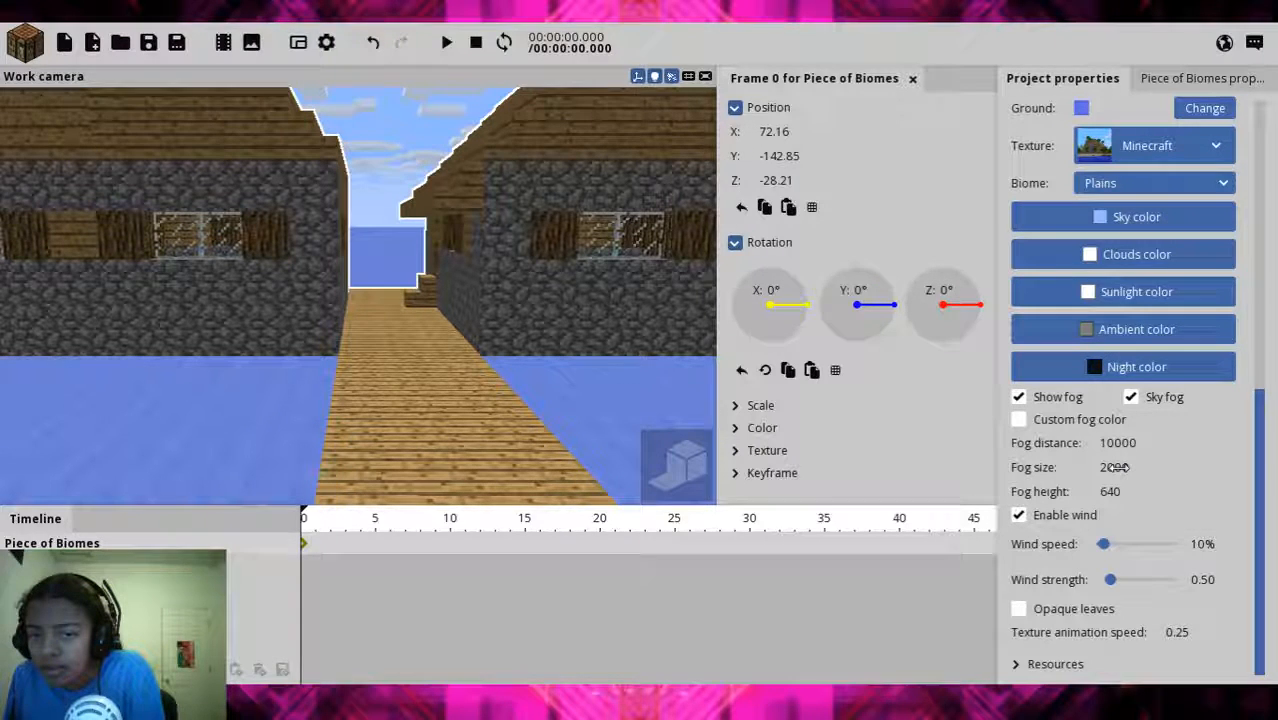
left_click_drag(1114, 467, 1060, 467)
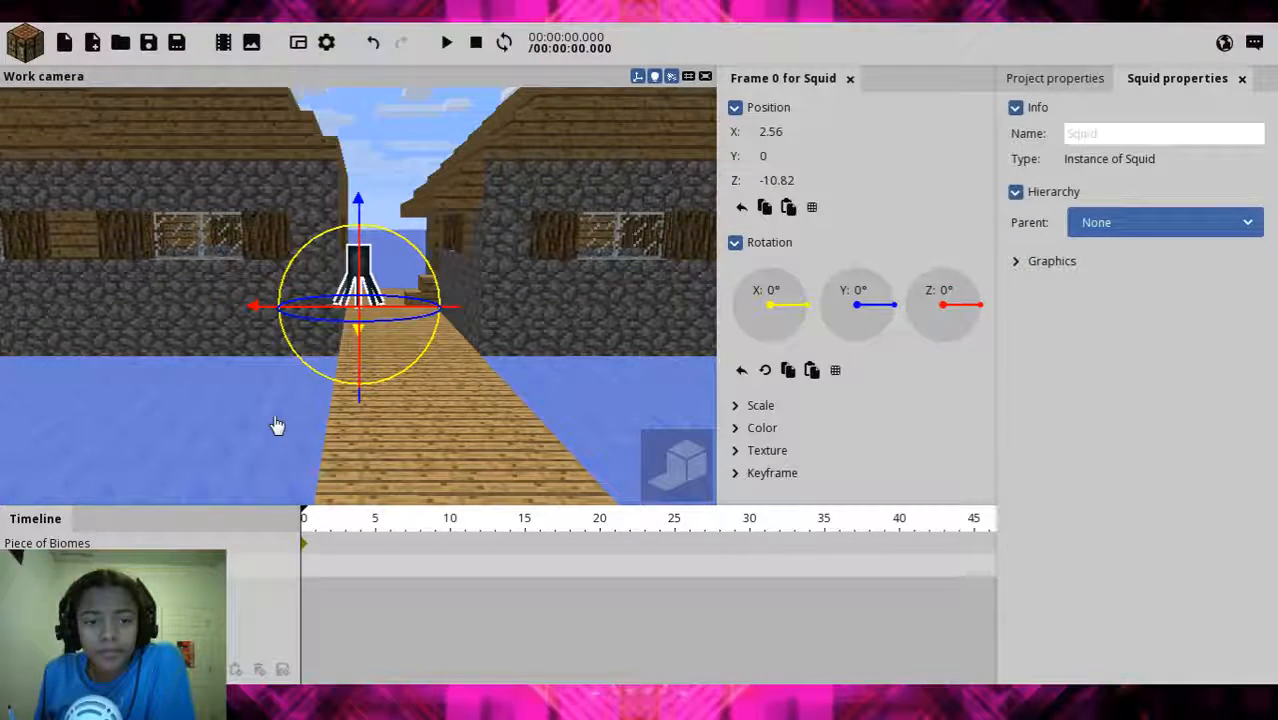
- Move the squid into the water beside the wooden walkway at about X 162, Y -9, Z -76 and rotate it about 60° around Y
middle_click_drag(277, 426, 362, 312)
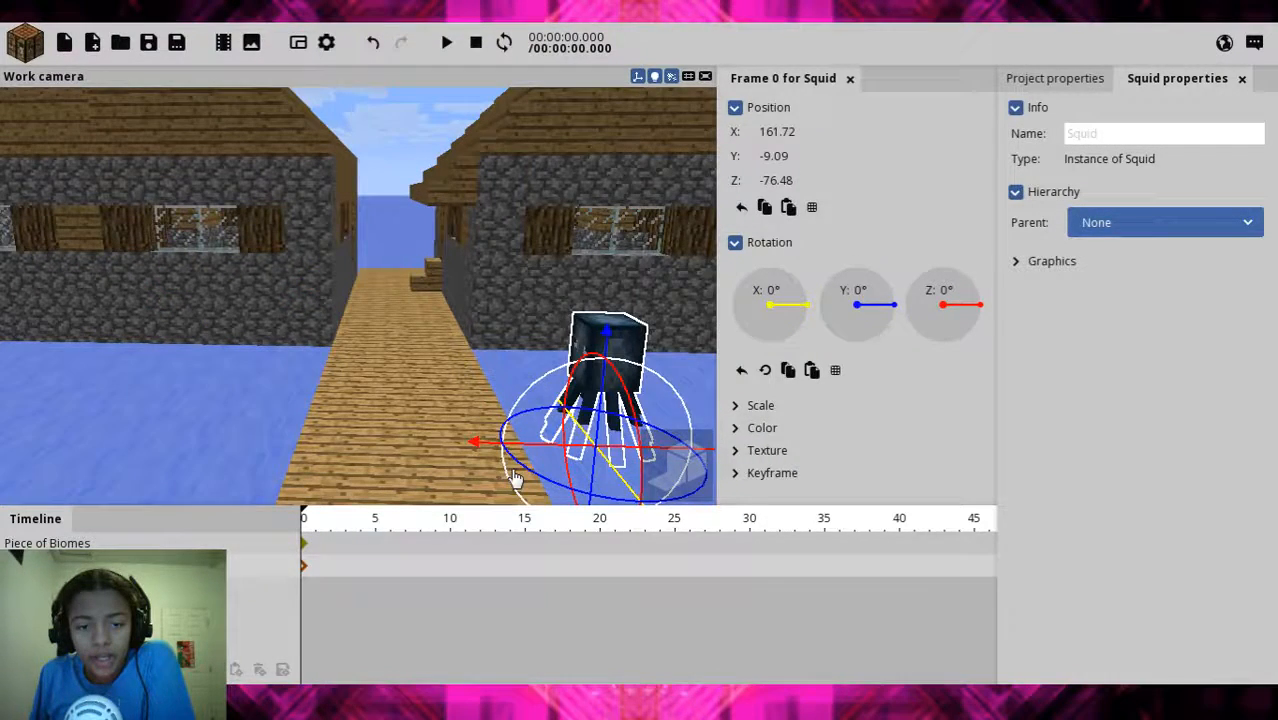
left_click_drag(513, 478, 591, 486)
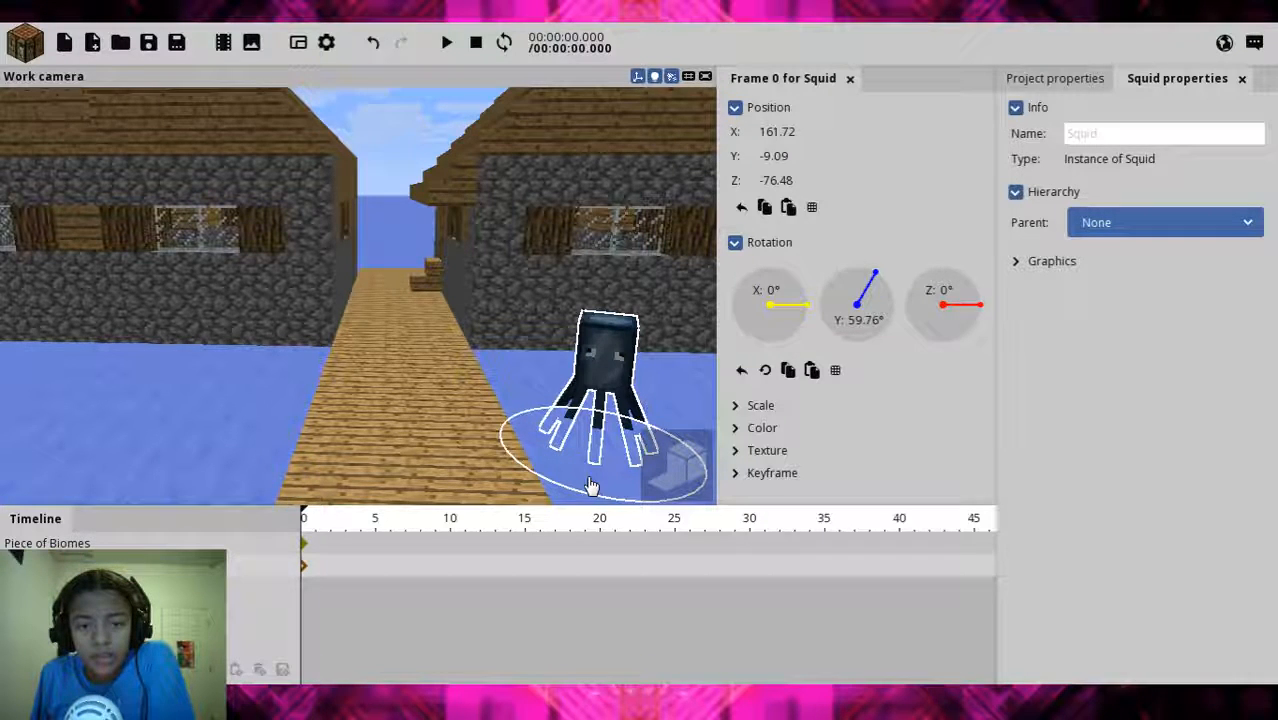
- Select the Piece of Biomes scenery and adjust its height relative to the water ground
left_click(432, 457)
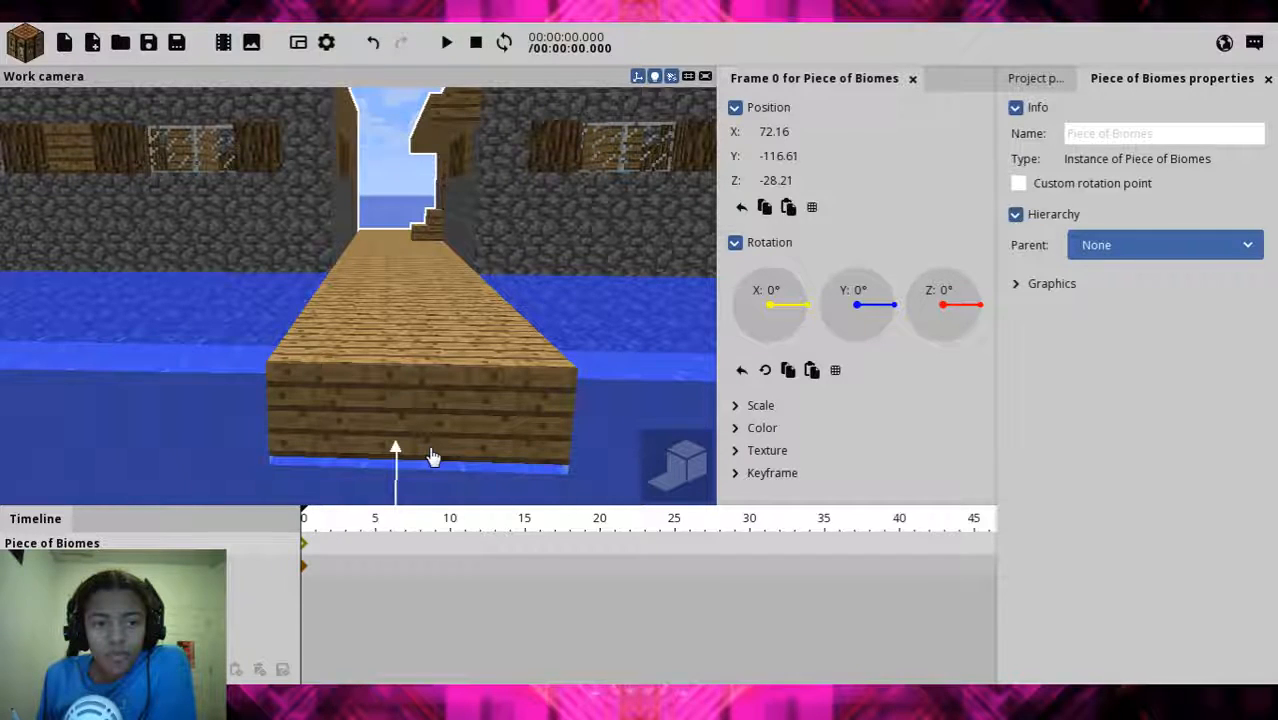
left_click_drag(432, 457, 468, 487)
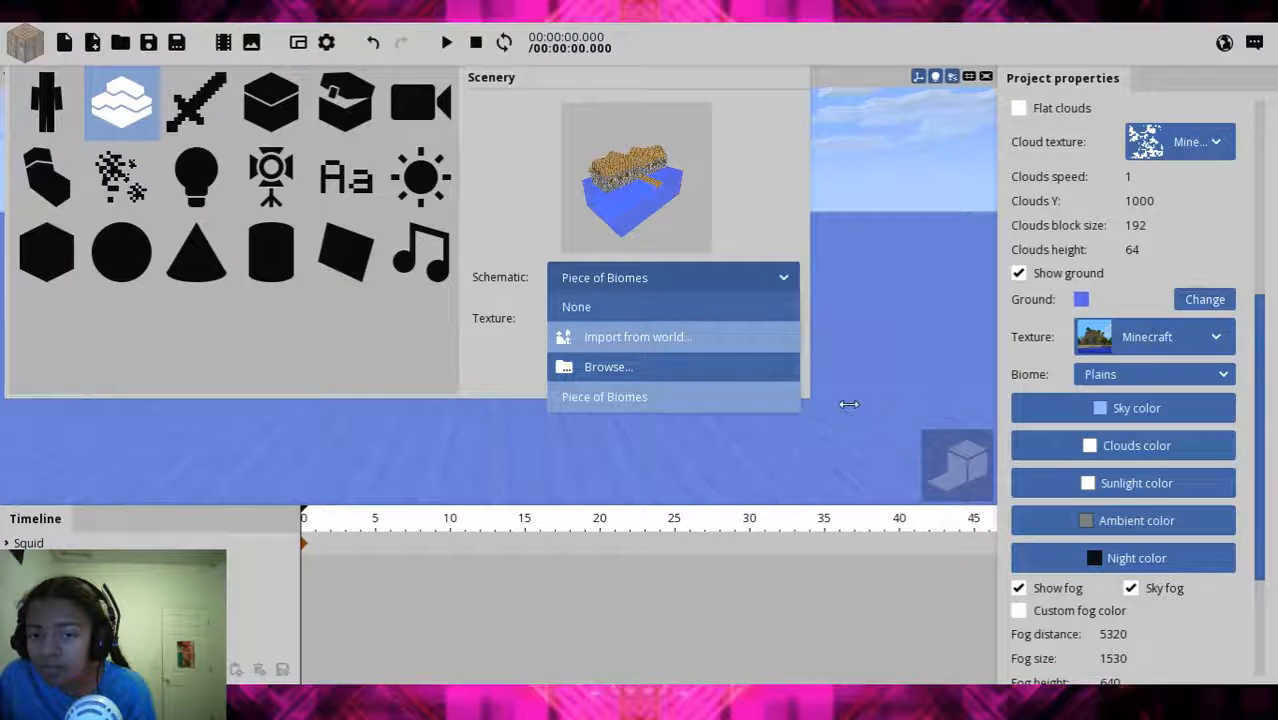
- Import the larger village section from a world as Piece of Biomes 2 and create it in the scene
left_click(954, 656)
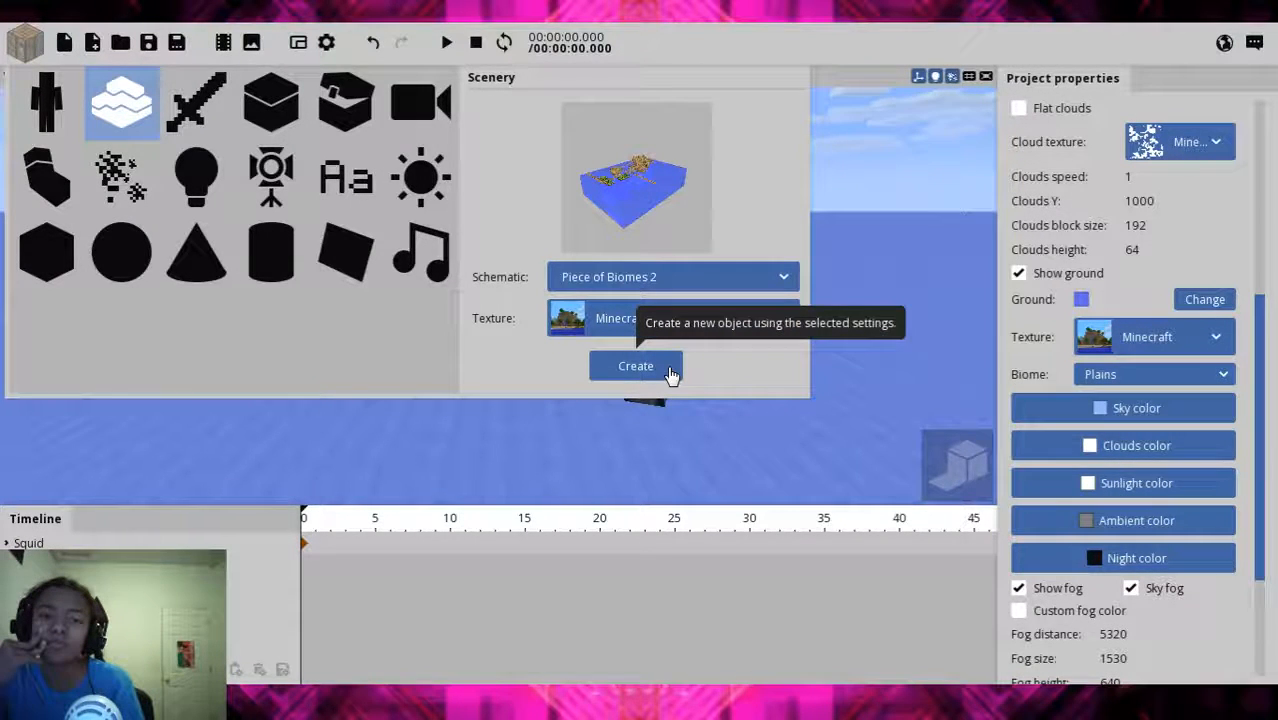
left_click(636, 366)
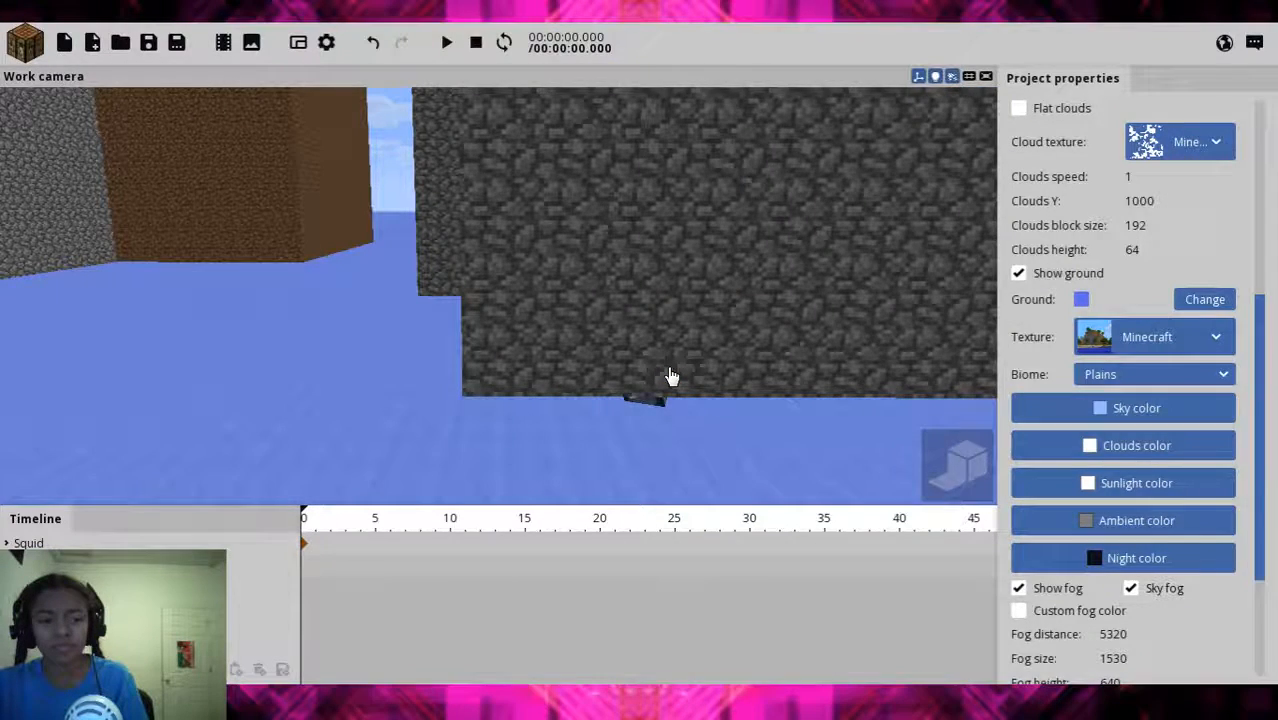
- Delete the squid from the scene
left_click(670, 375)
key("Delete")
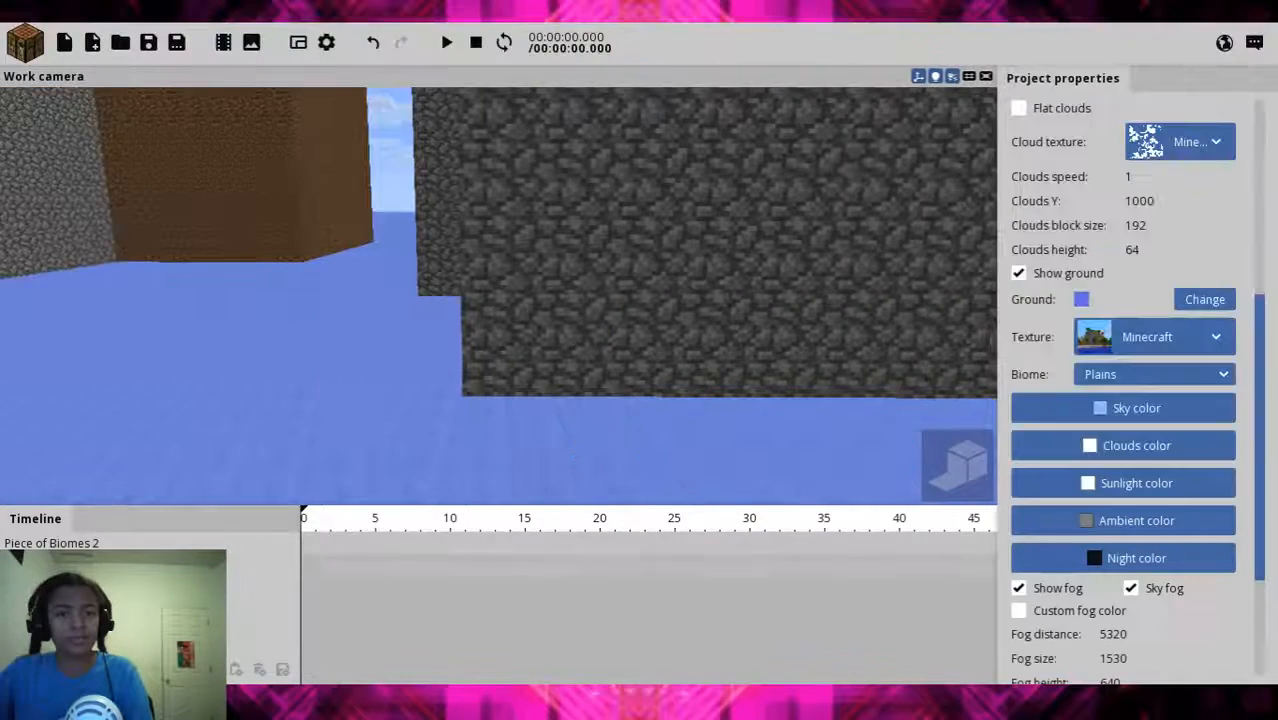
- Browse the character models in the object library for another mob to add to the village
left_click_drag(498, 296, 440, 380)
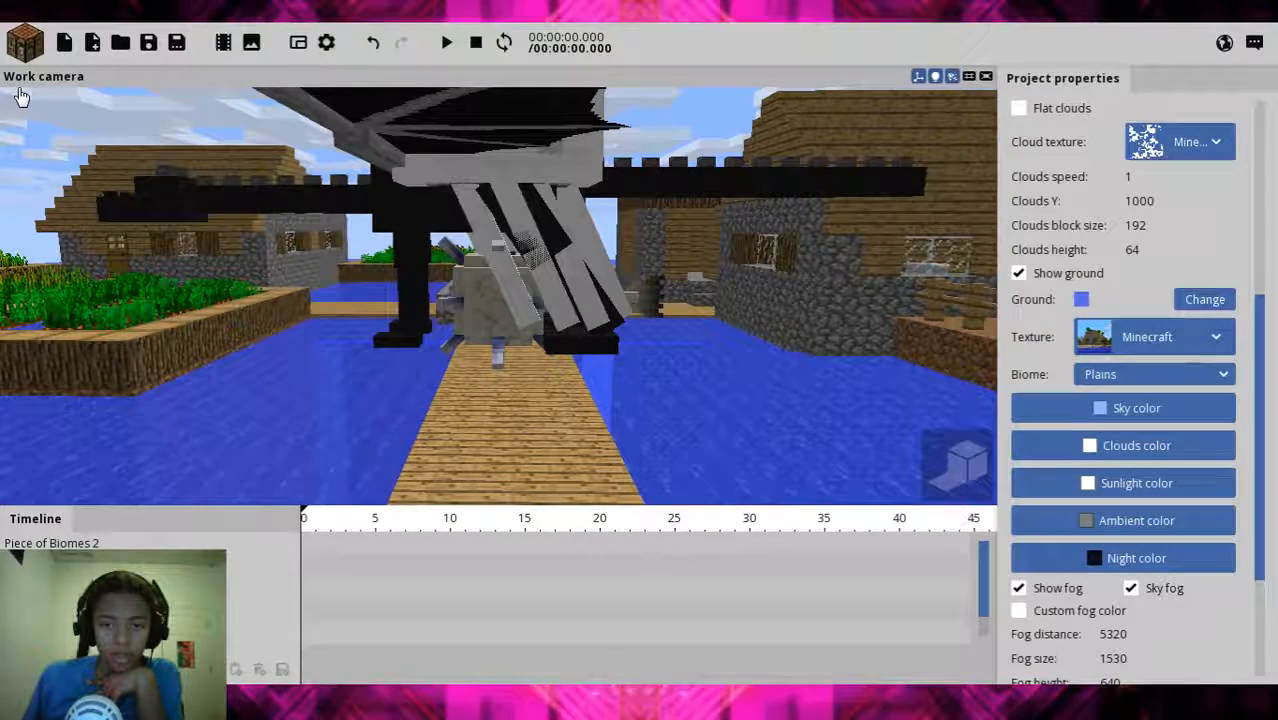
left_click(22, 50)
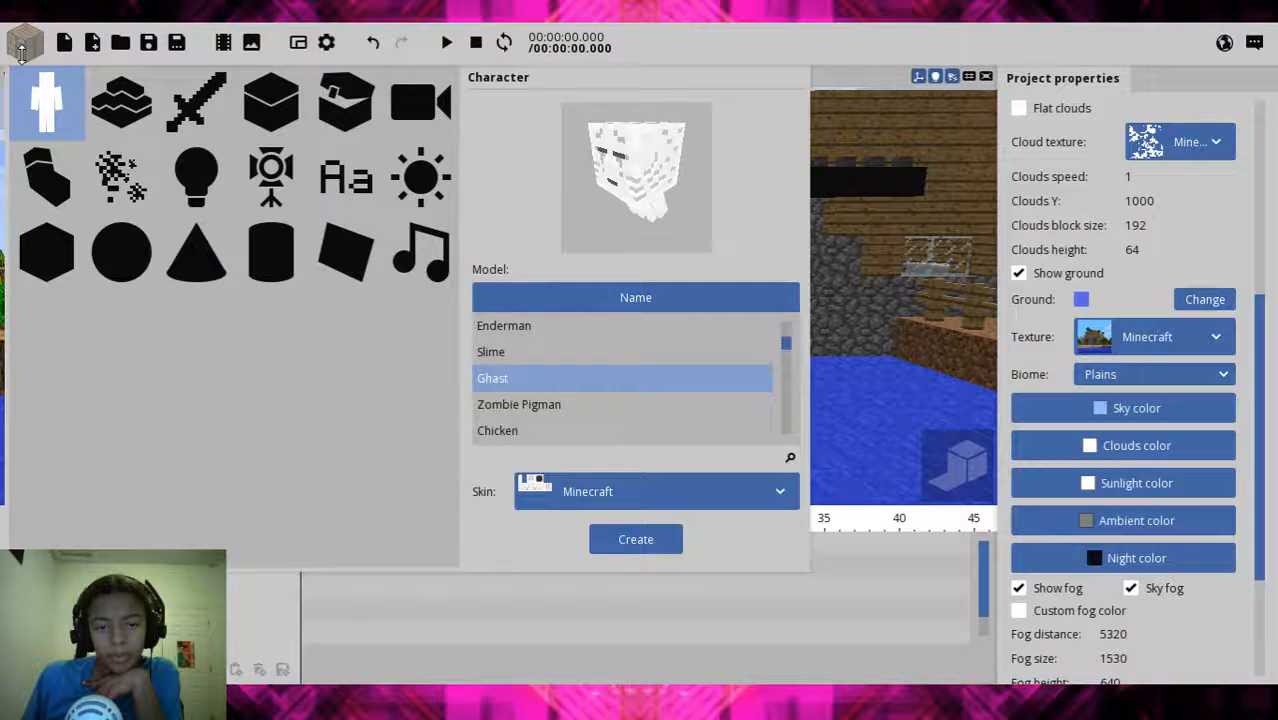
scroll(786, 355, "down", 5)
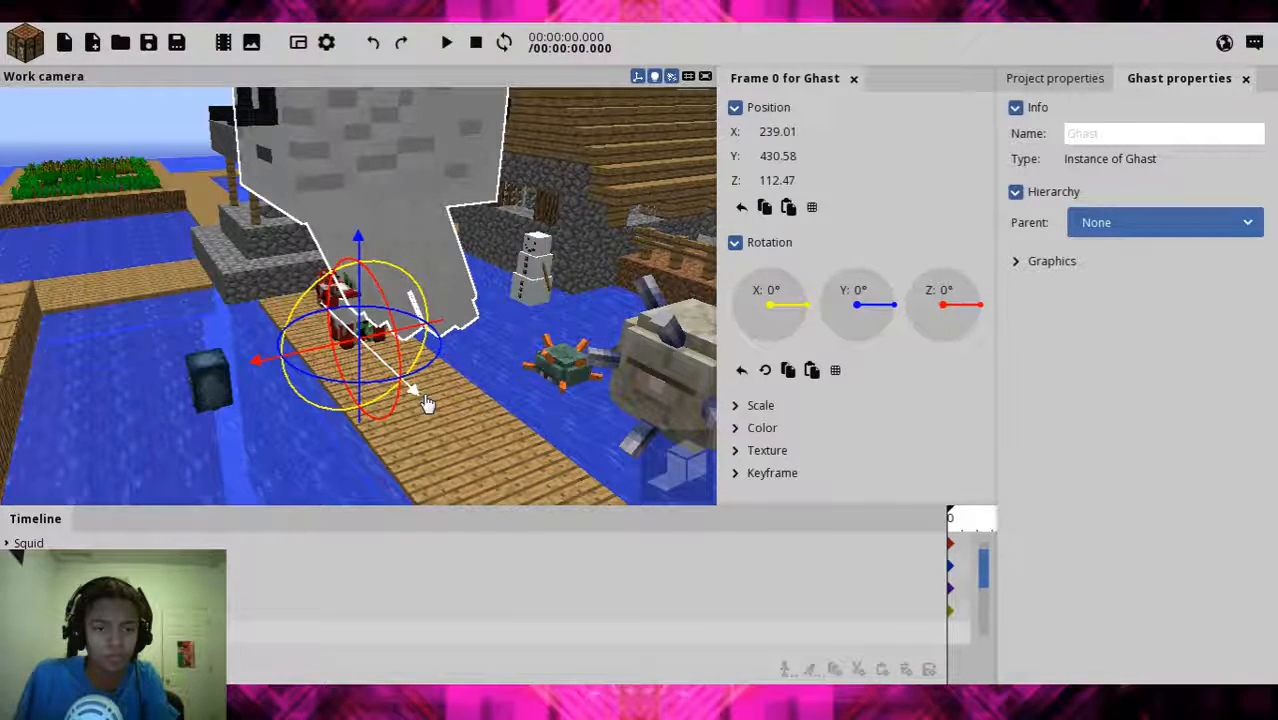
- Delete the ghast hovering over the wooden walkway
key("Delete")
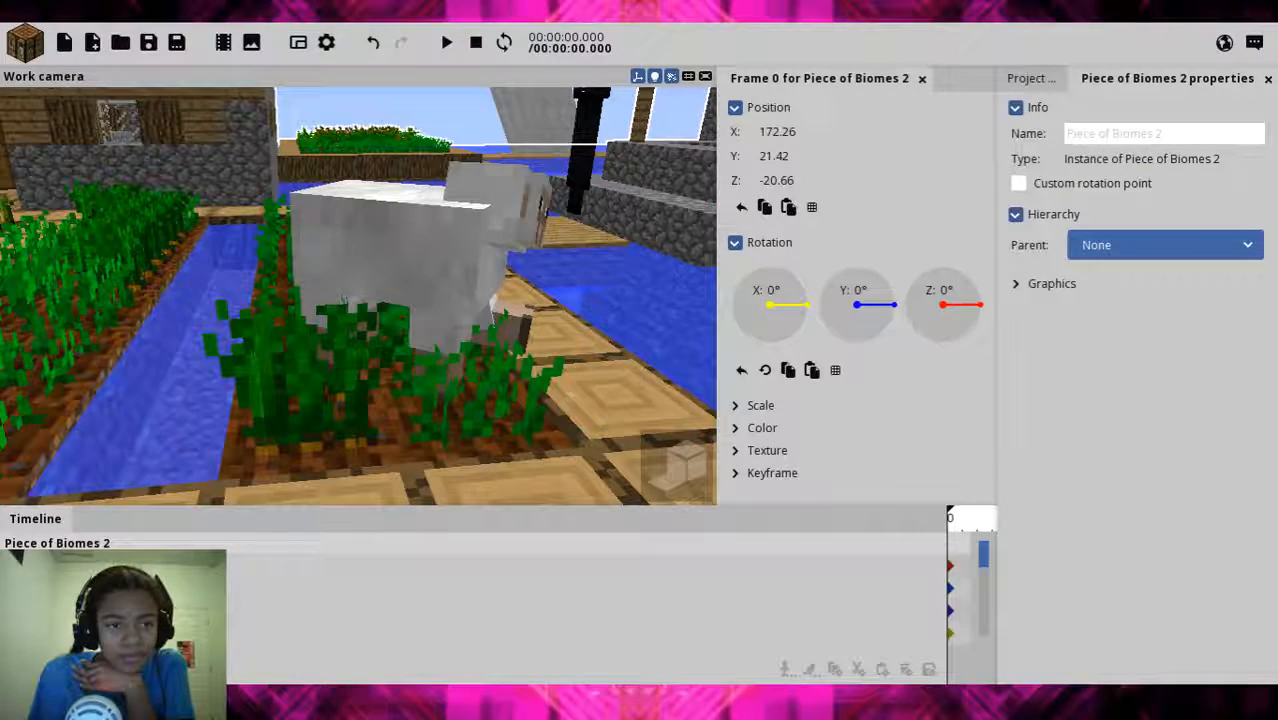
- Clear the current selection and select the villager beside the large house
left_click_drag(359, 296, 516, 336)
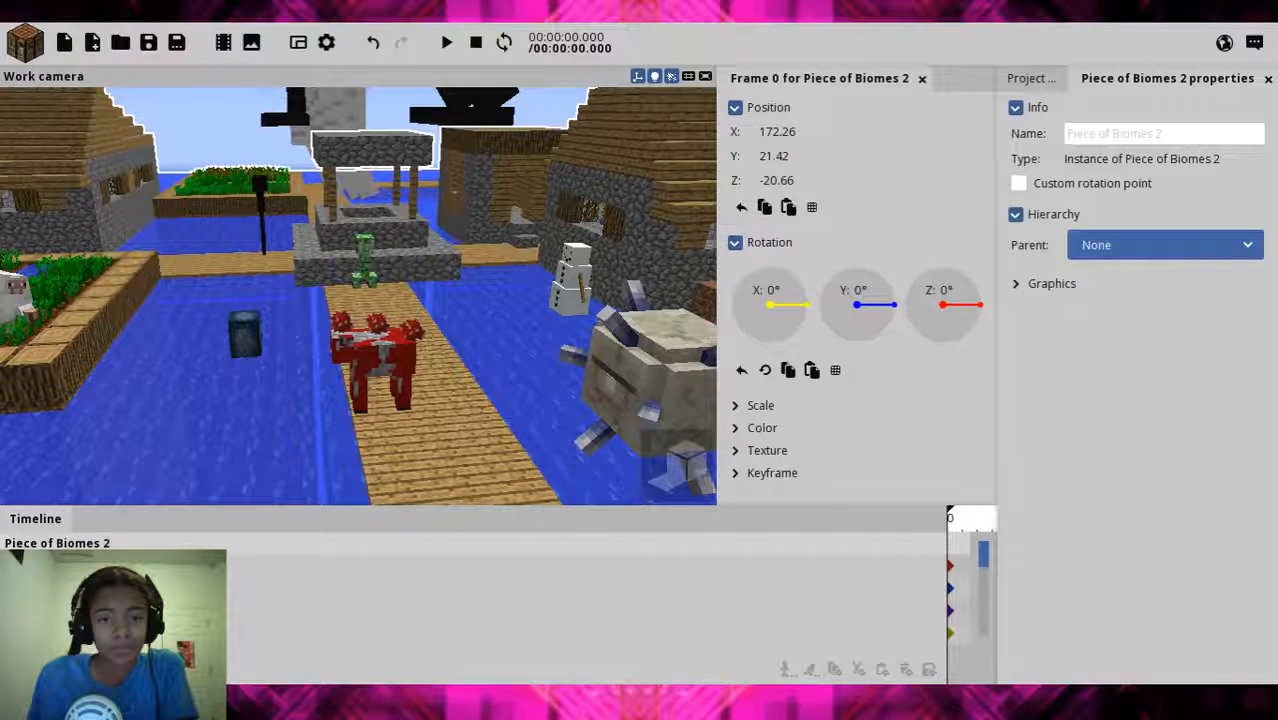
middle_click_drag(420, 330, 455, 328)
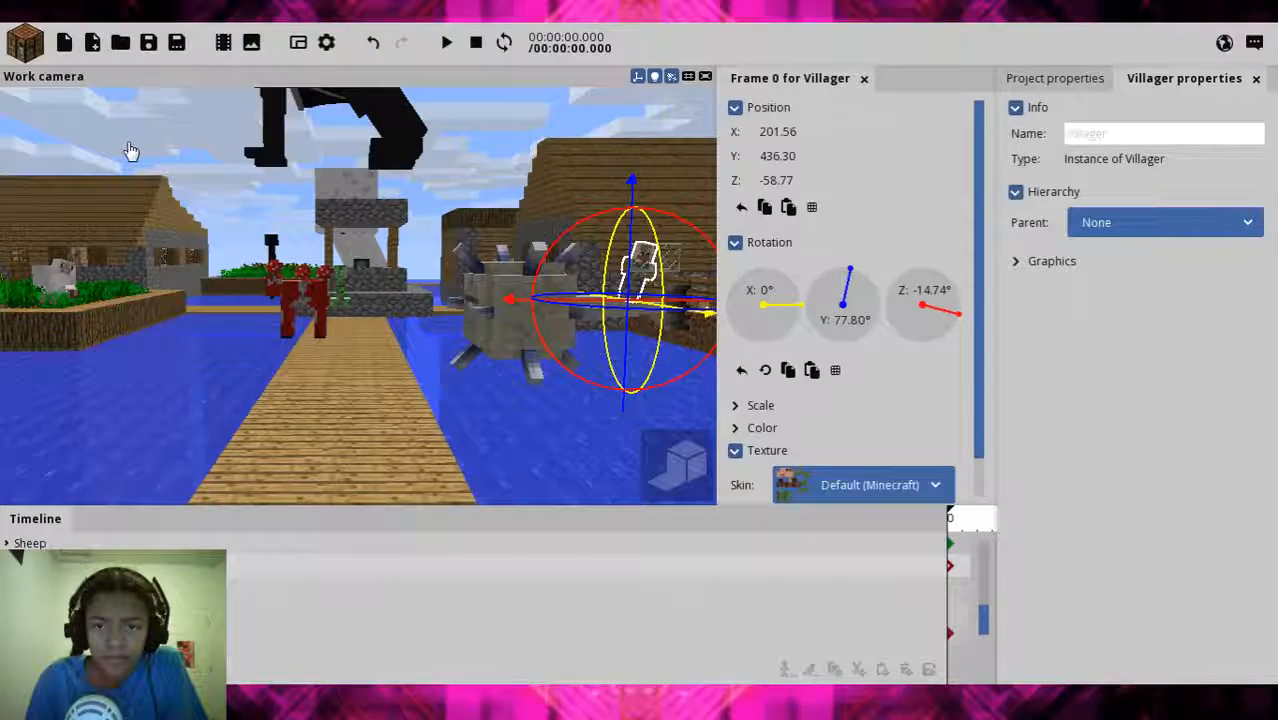
left_click(129, 150)
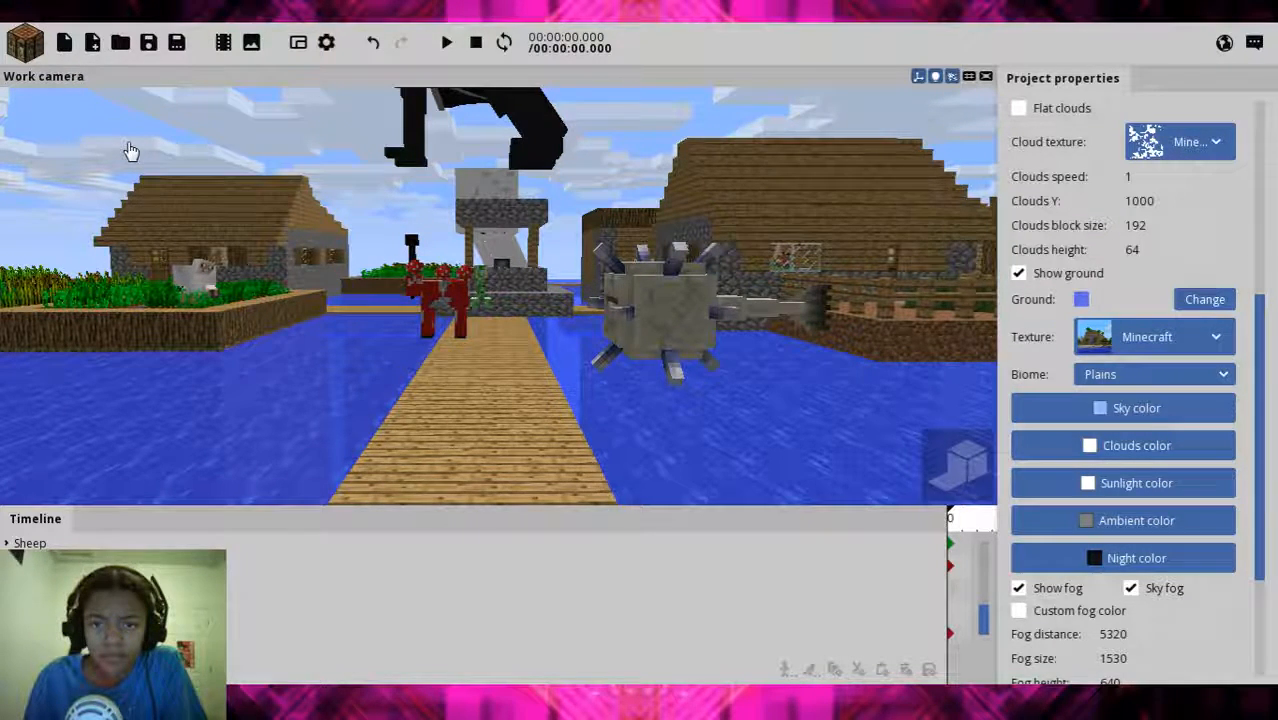
left_click(790, 258)
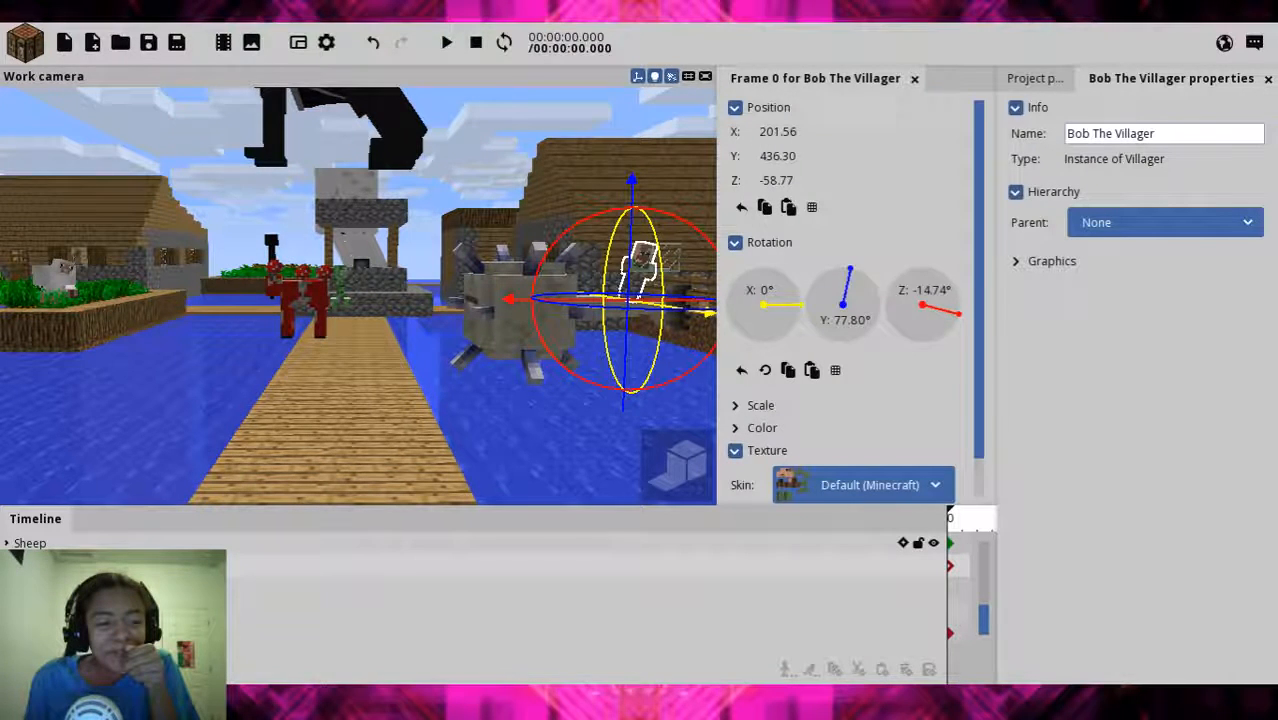
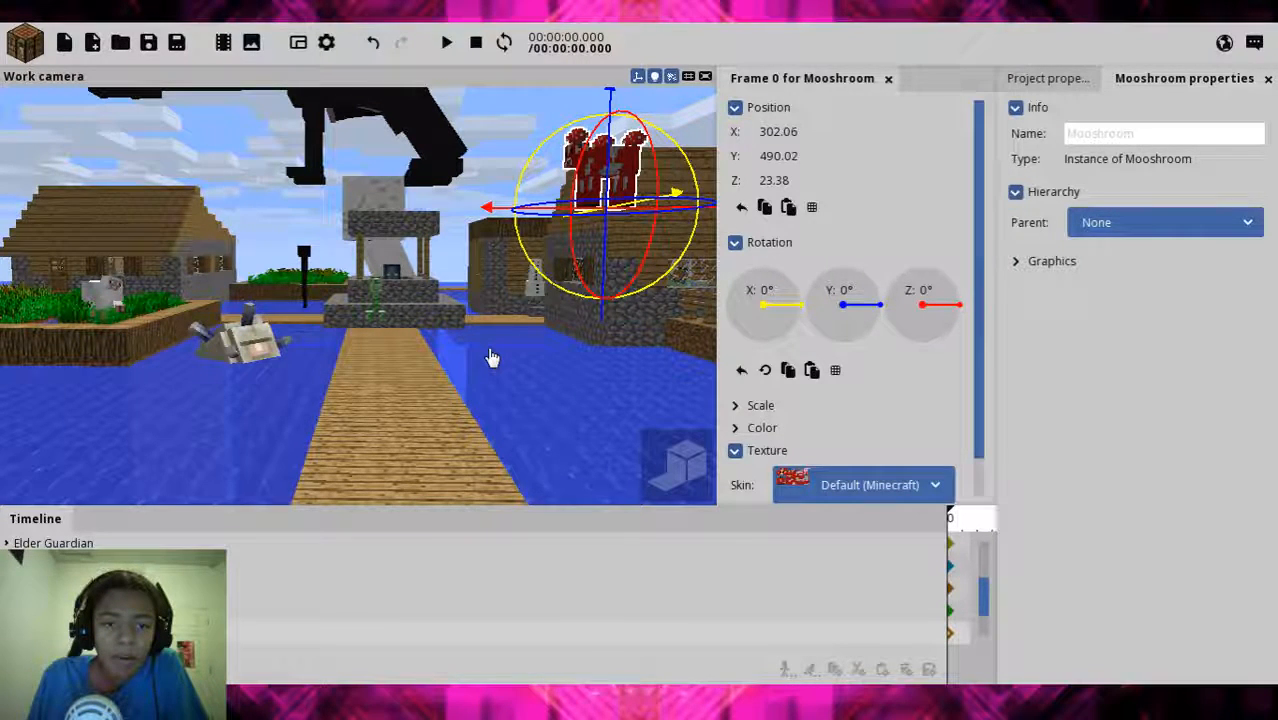
- Shift the mooshroom along the Z axis on the roof of the large house
right_click_drag(490, 358, 490, 358)
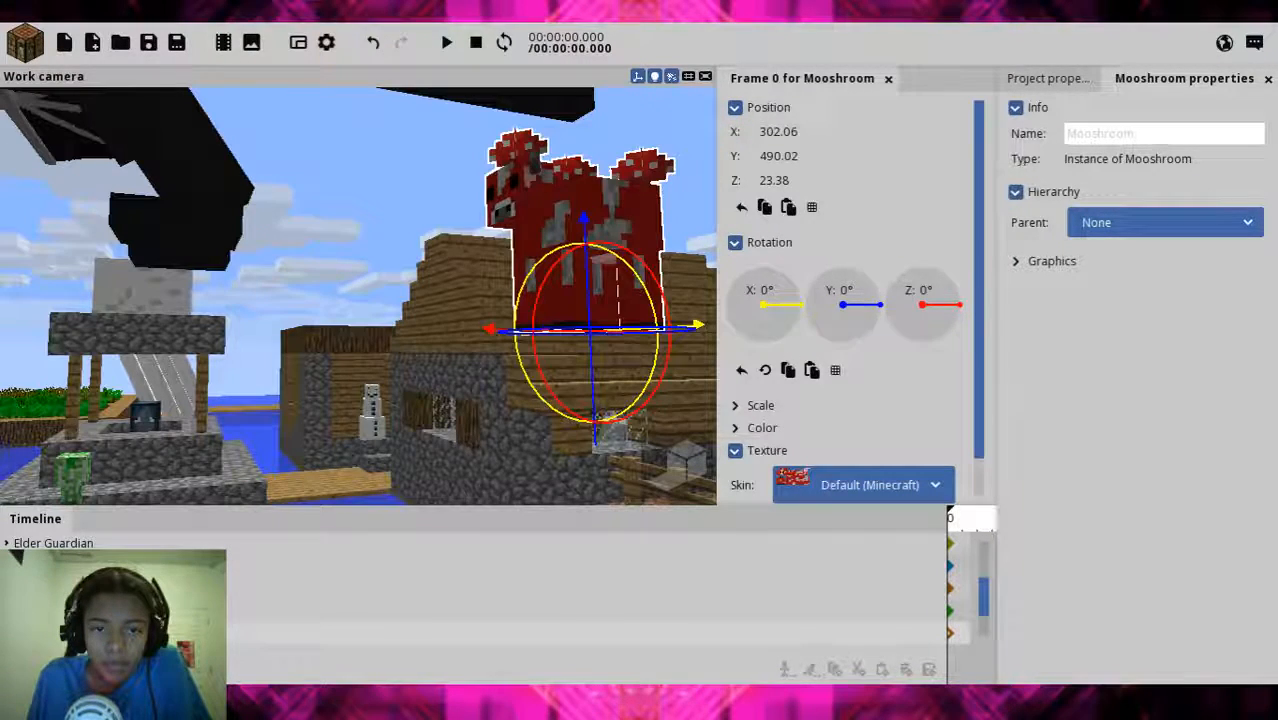
right_click_drag(285, 328, 285, 328)
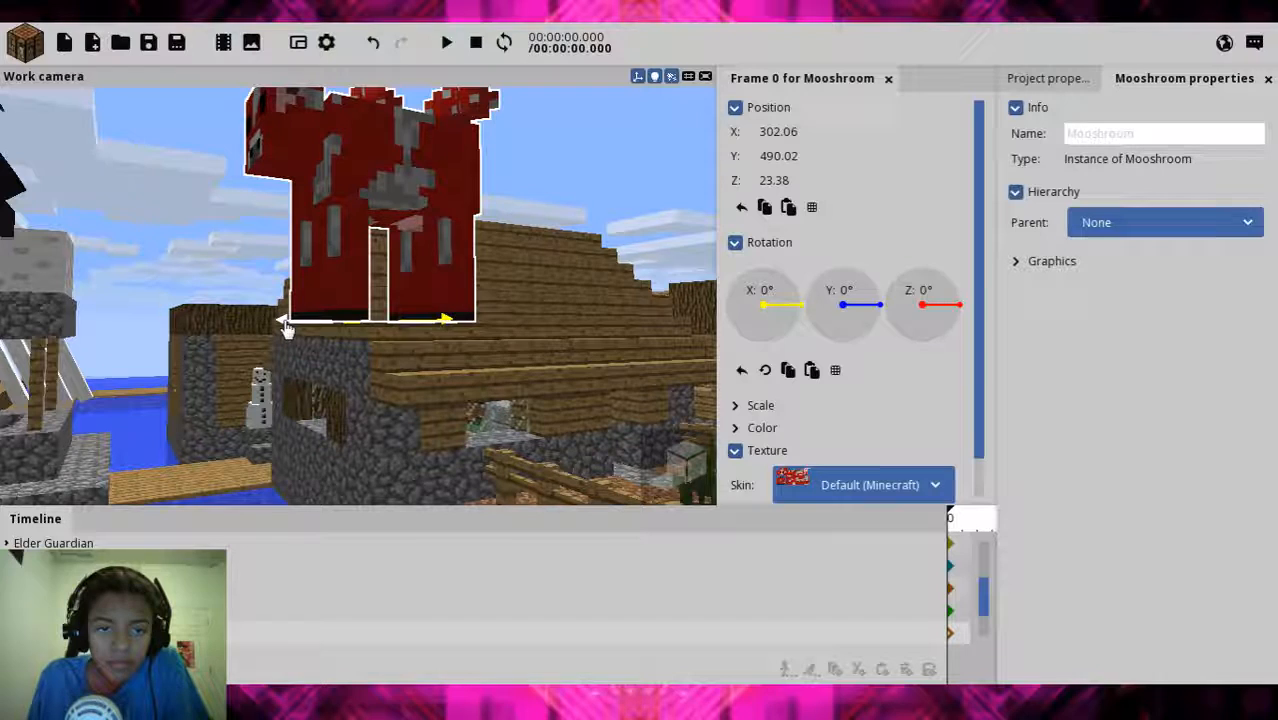
left_click_drag(285, 328, 374, 328)
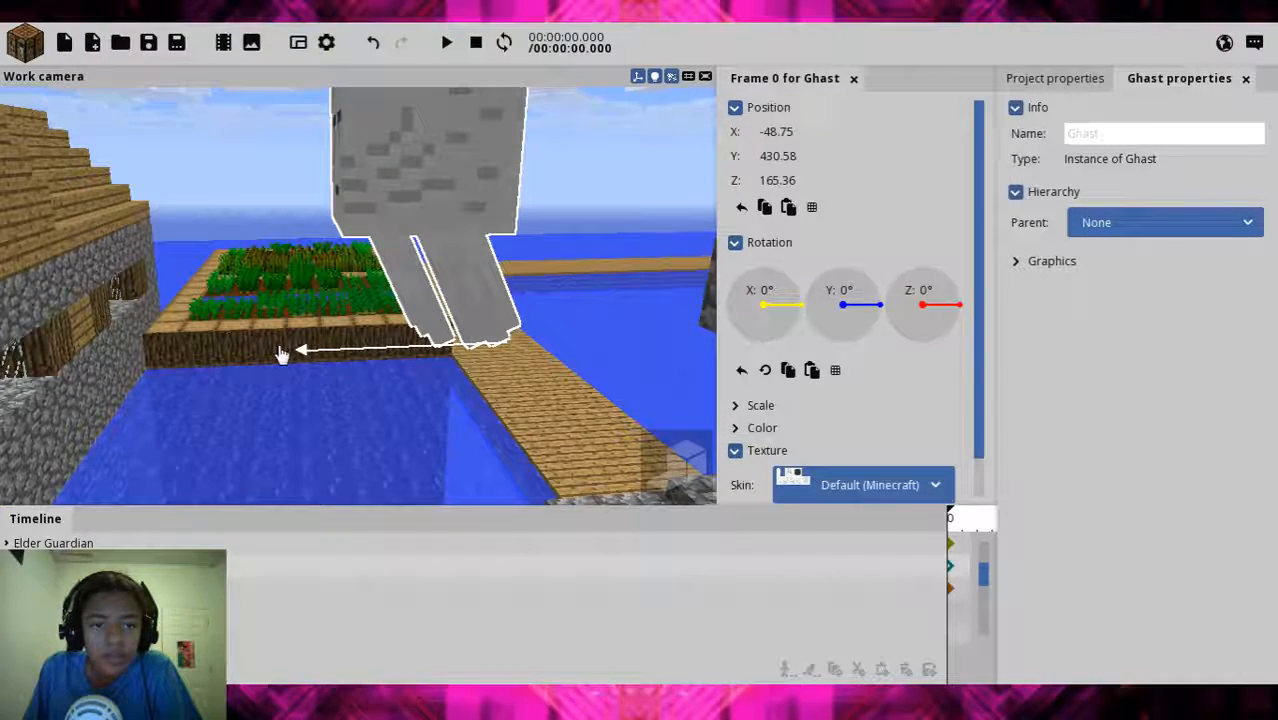
- Move the ghast along the Z axis to about 228.84, over the water beside the crop field
left_click_drag(281, 355, 199, 398)
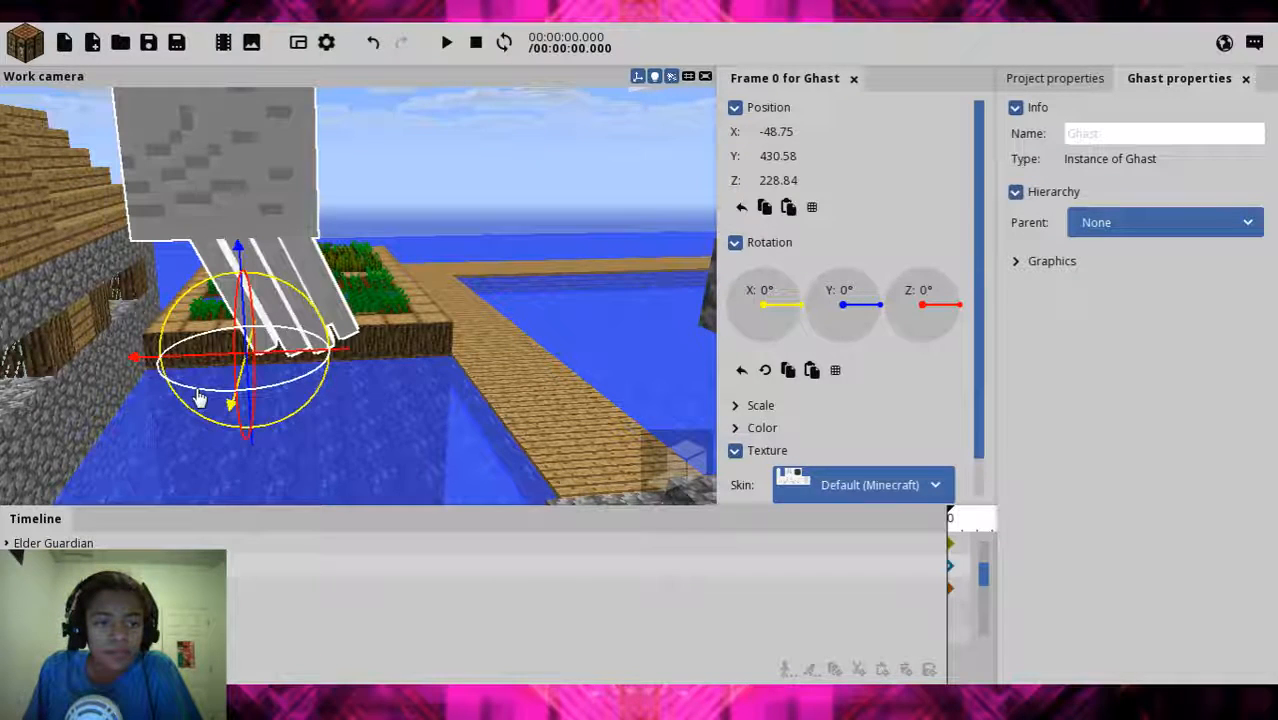